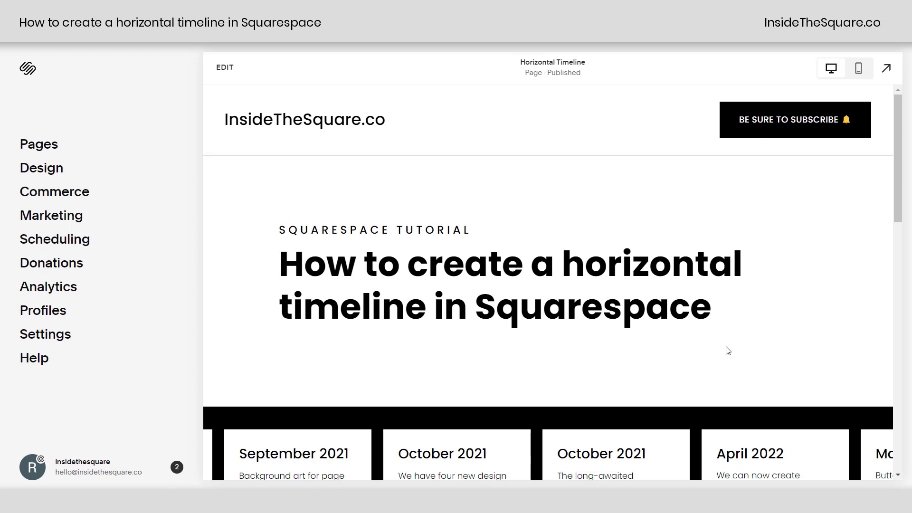
Step the timeline carousel back to July 2020, then scroll to the clip-path CSS snippets.
scroll(727, 348, "down", 4)
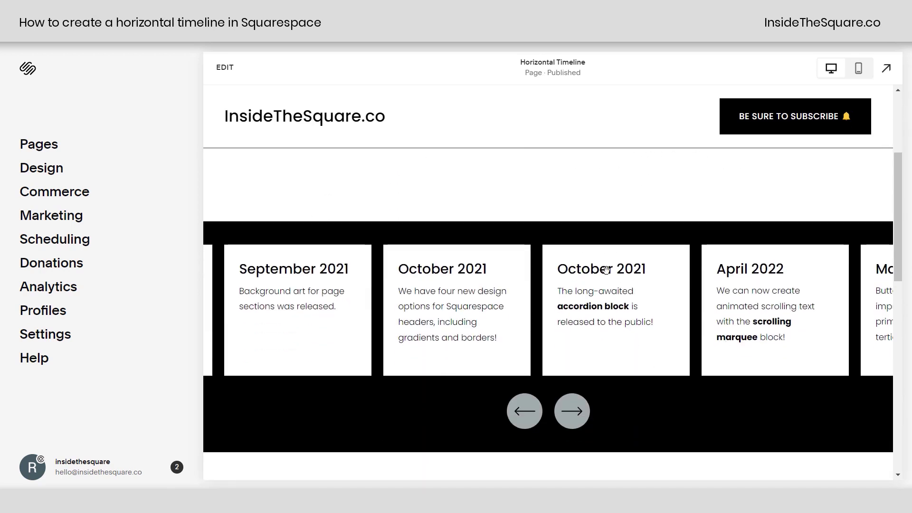
left_click(524, 411)
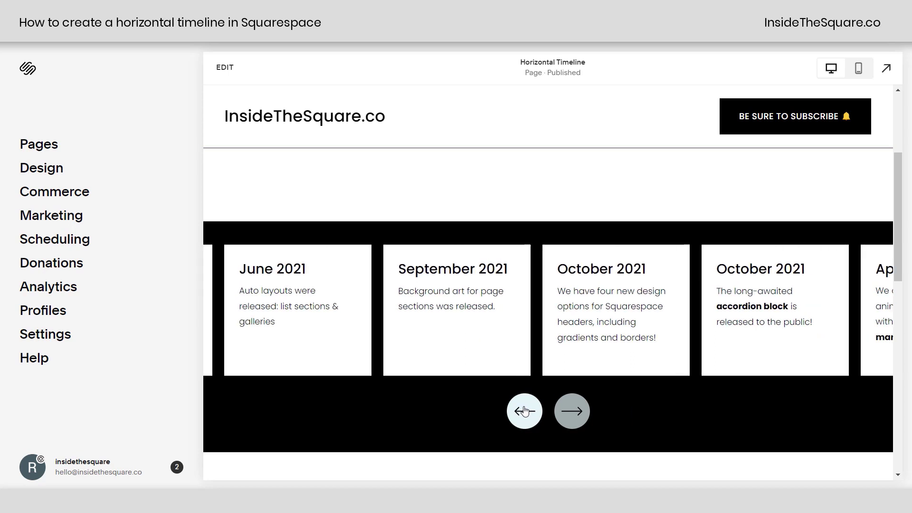
left_click(524, 412)
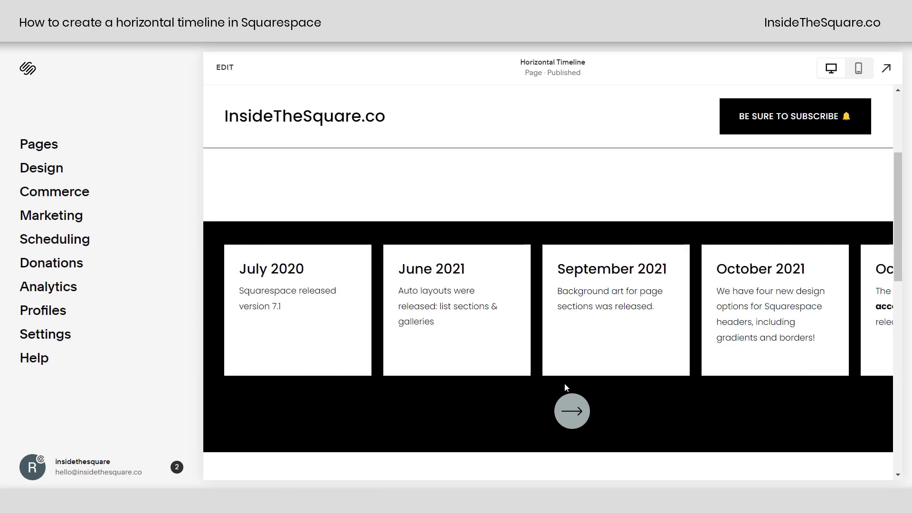
left_click(572, 411)
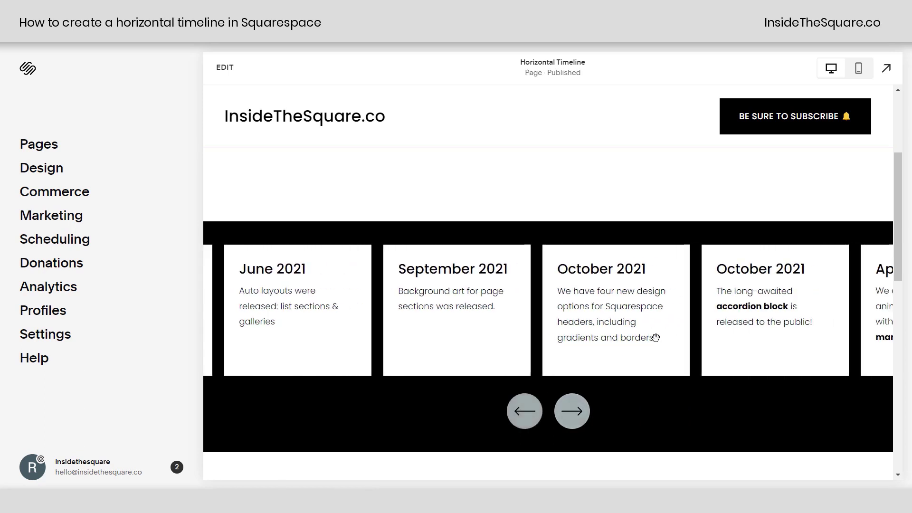
scroll(656, 338, "down", 5)
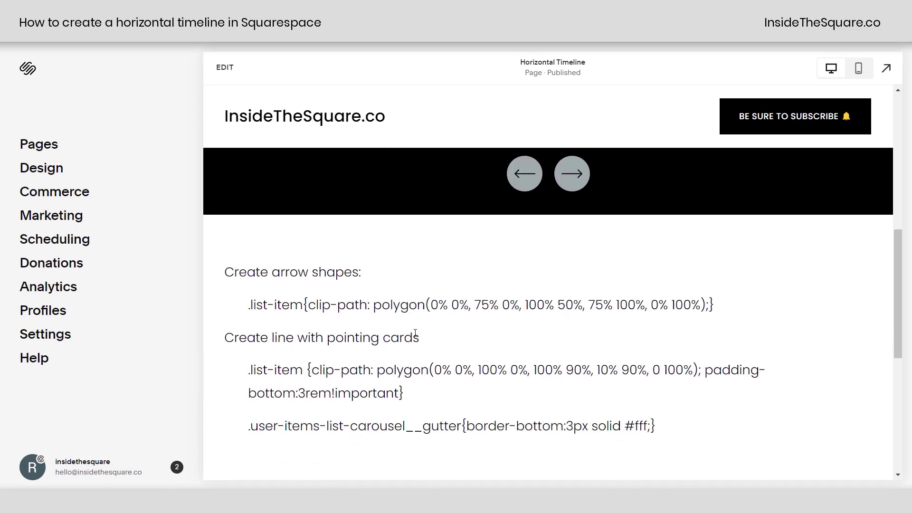
scroll(469, 337, "up", 5)
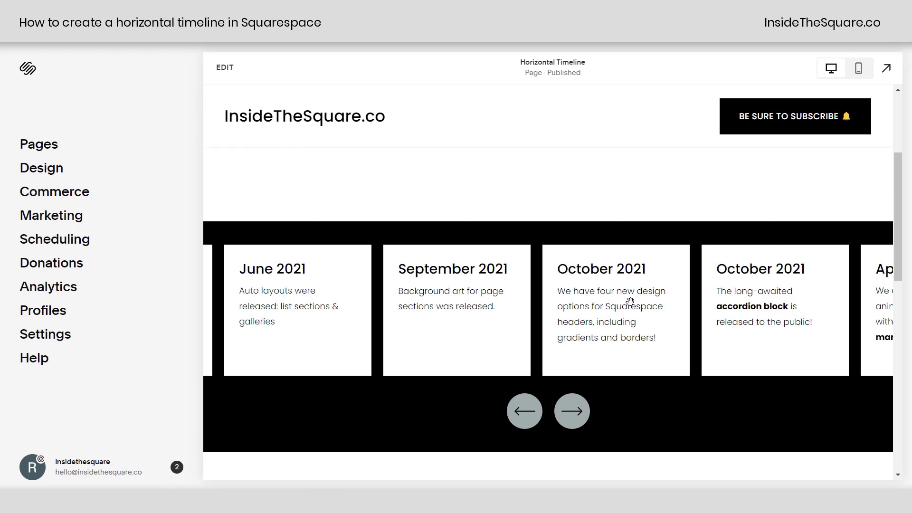
scroll(630, 301, "down", 5)
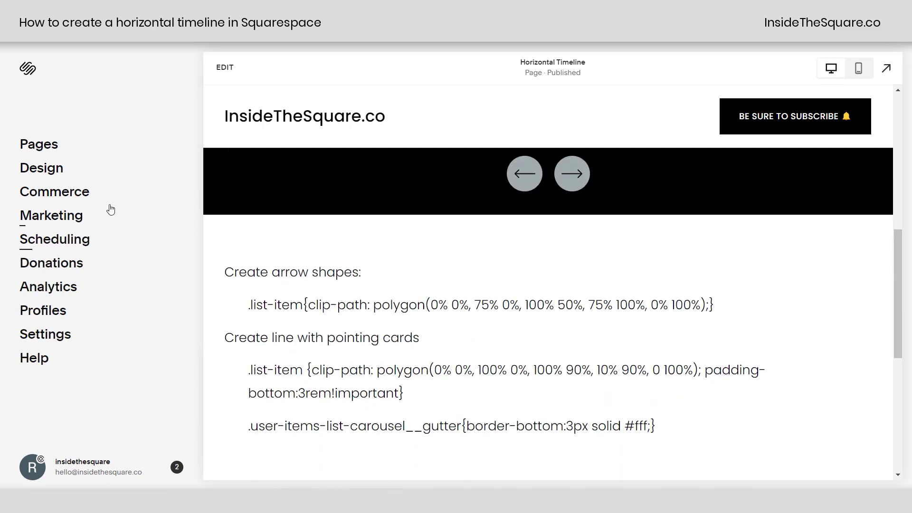
Copy the page's .list-item arrow-shape clip-path rule into the Design > Custom CSS editor.
left_click(62, 168)
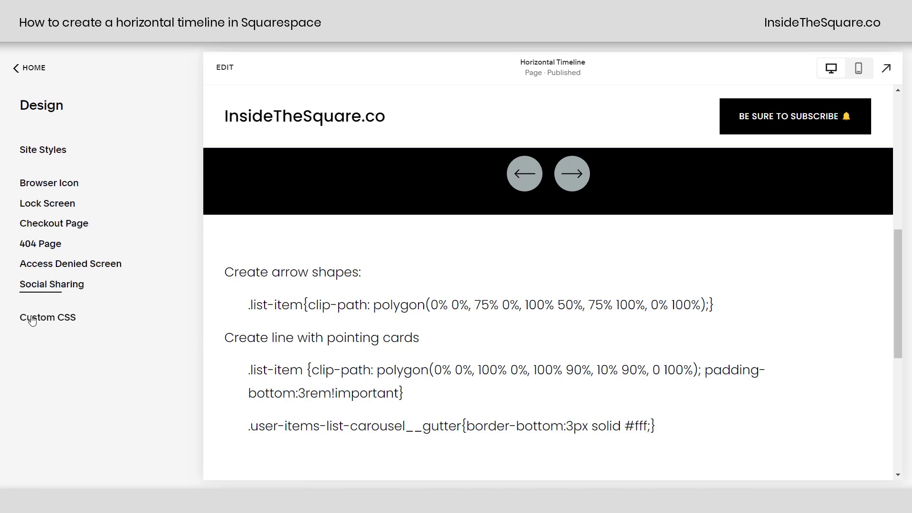
left_click(49, 323)
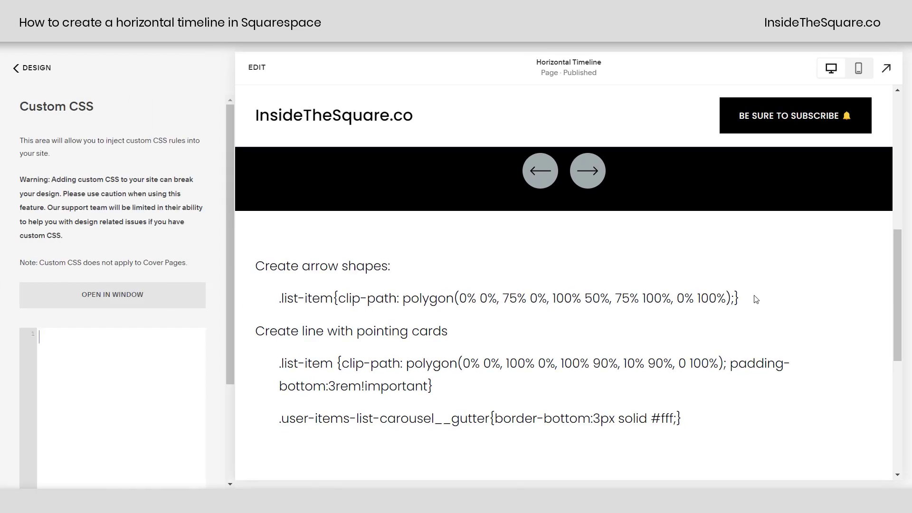
left_click_drag(756, 297, 264, 293)
key("ctrl+c")
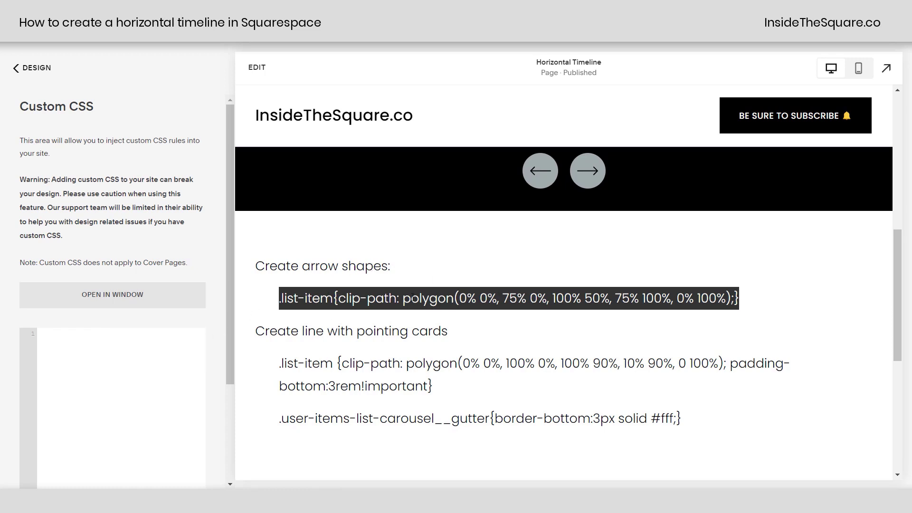
left_click(338, 299)
left_click_drag(338, 299, 734, 303)
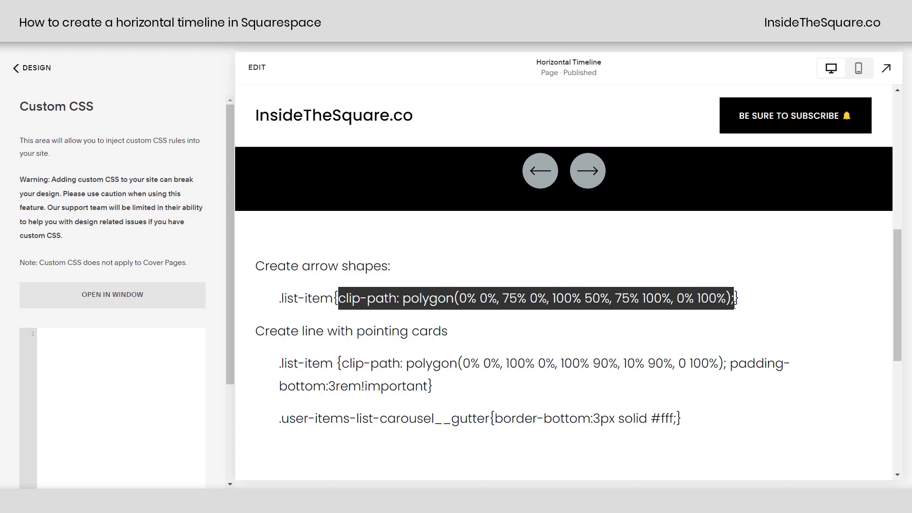
left_click(584, 281)
scroll(582, 287, "up", 5)
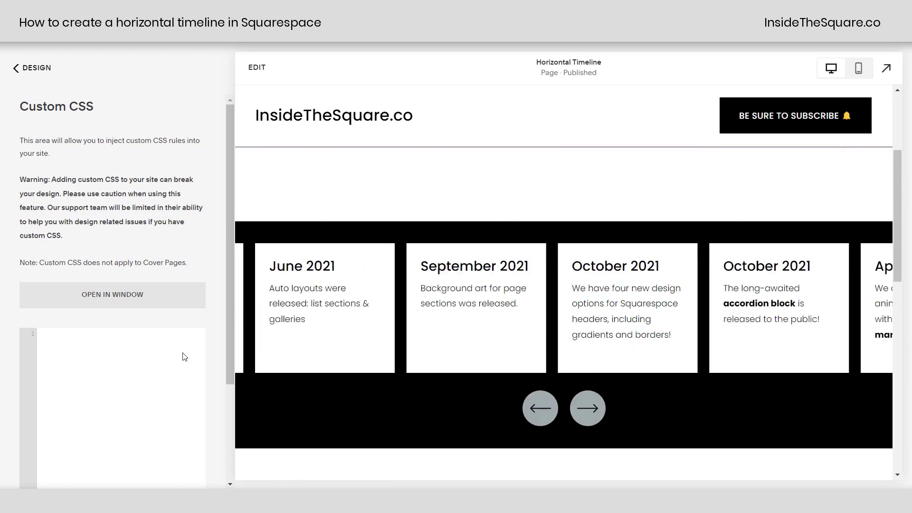
key("ctrl+v")
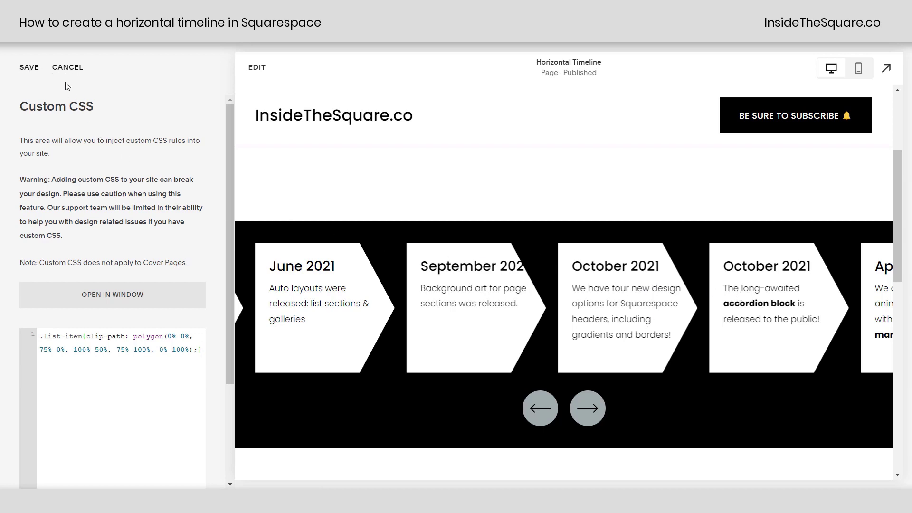
Save the custom CSS and put the page into editing mode.
left_click(29, 68)
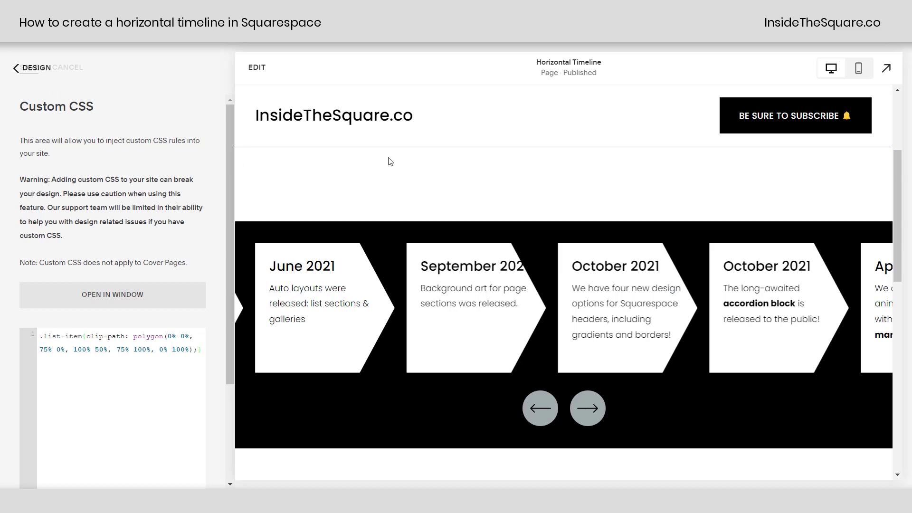
left_click(268, 71)
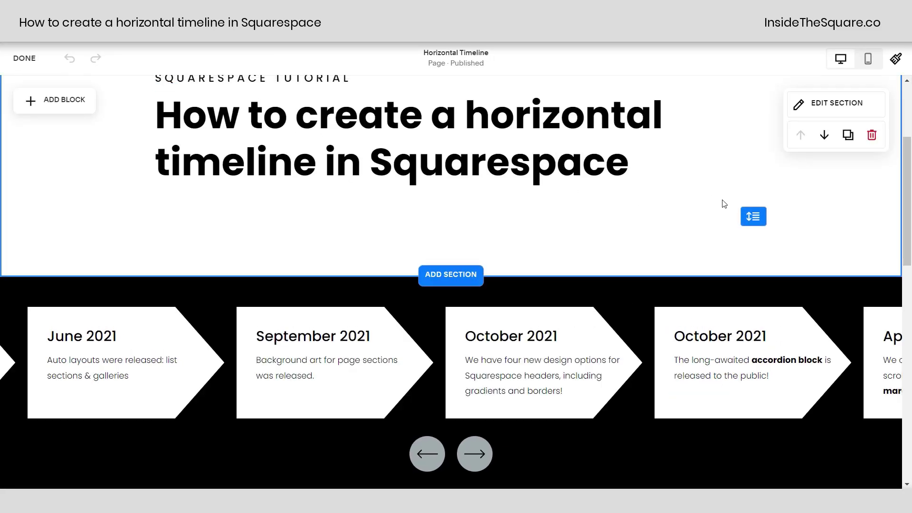
scroll(649, 231, "down", 1)
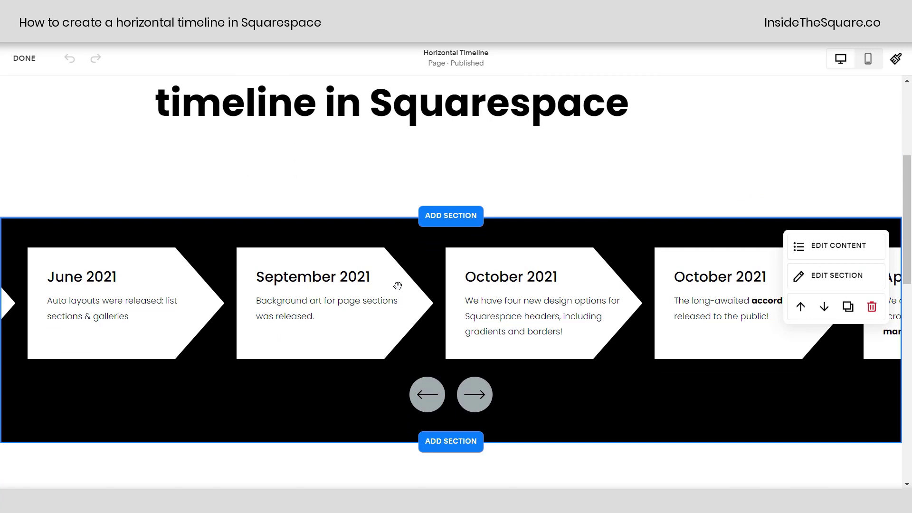
Set the carousel's content width to medium and its card text placement to left.
left_click(835, 252)
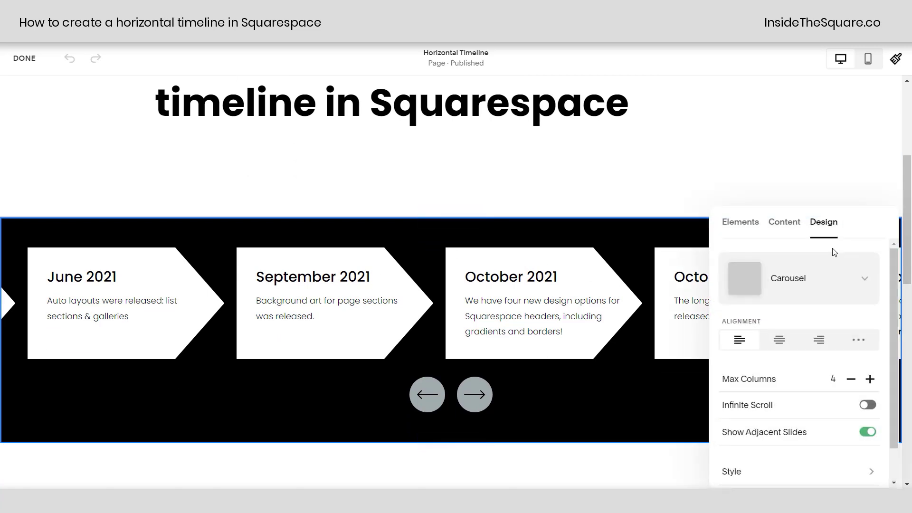
scroll(810, 340, "down", 1)
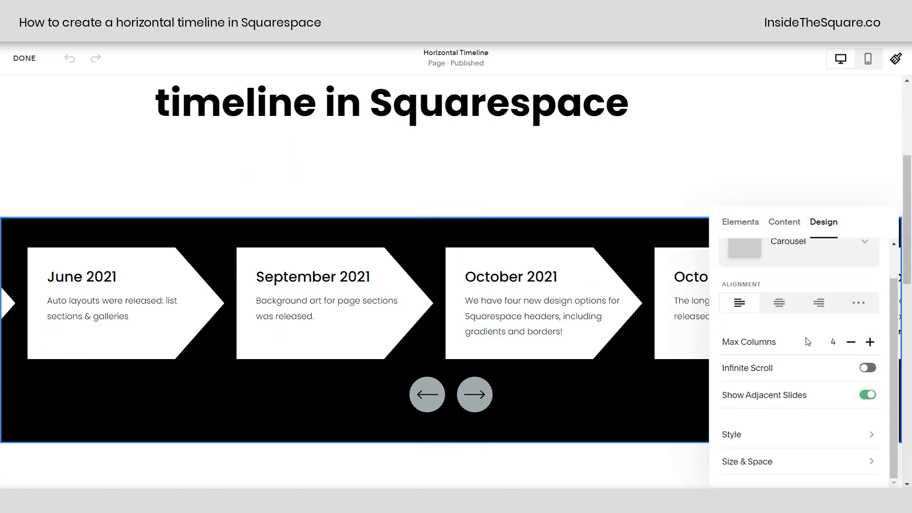
left_click(783, 465)
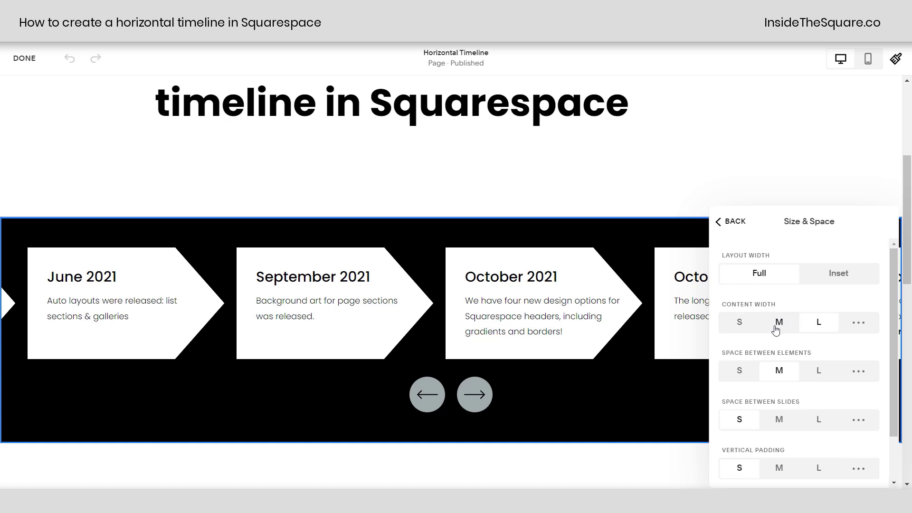
left_click(776, 329)
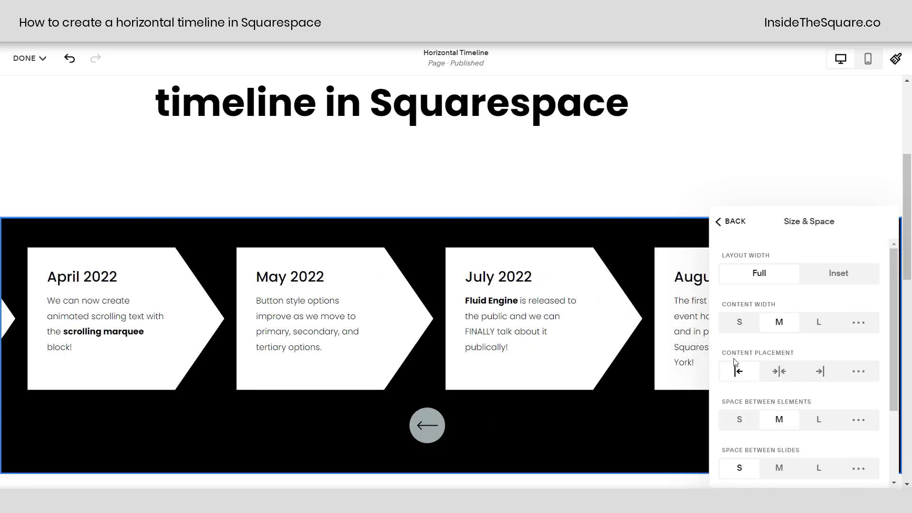
left_click(781, 380)
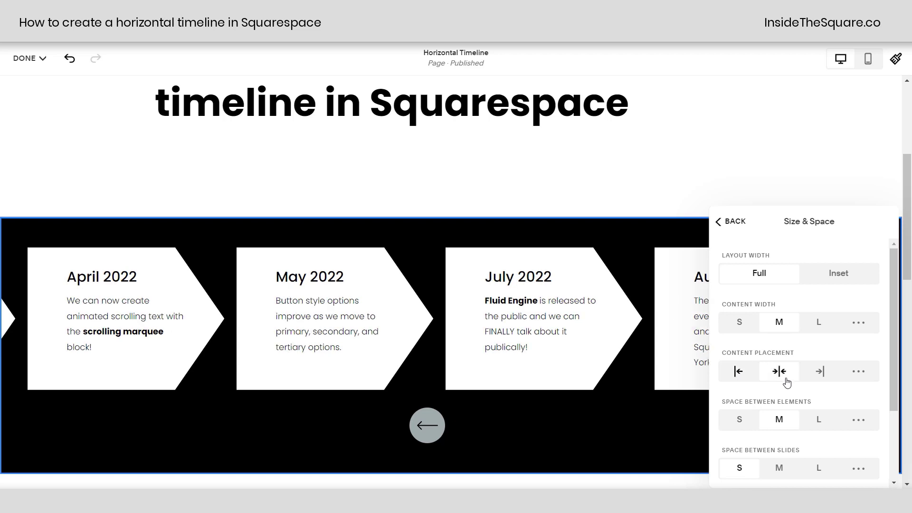
left_click(821, 378)
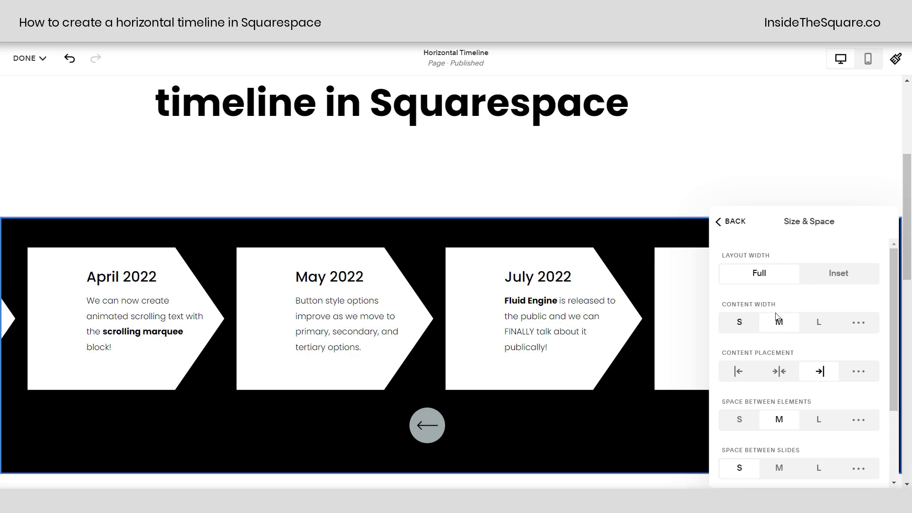
left_click(743, 373)
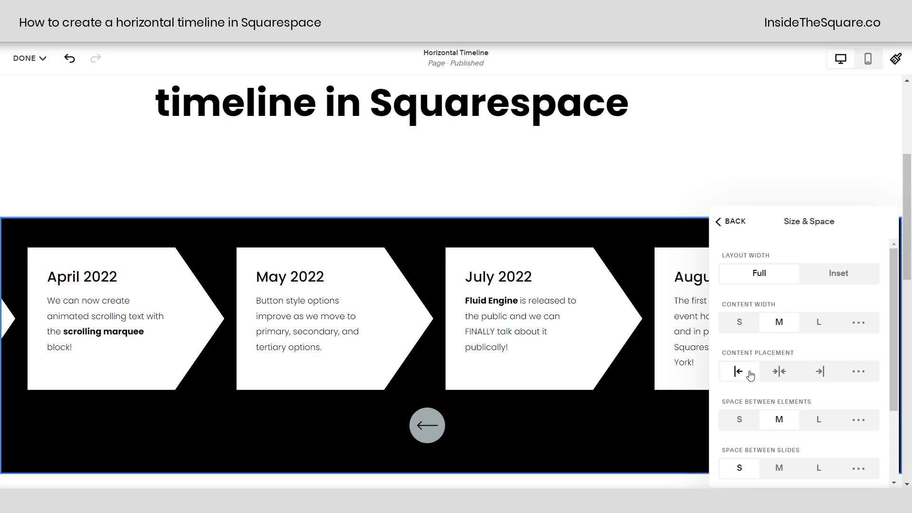
Reopen the carousel's Size & Space settings to review them, then close them.
left_click(672, 245)
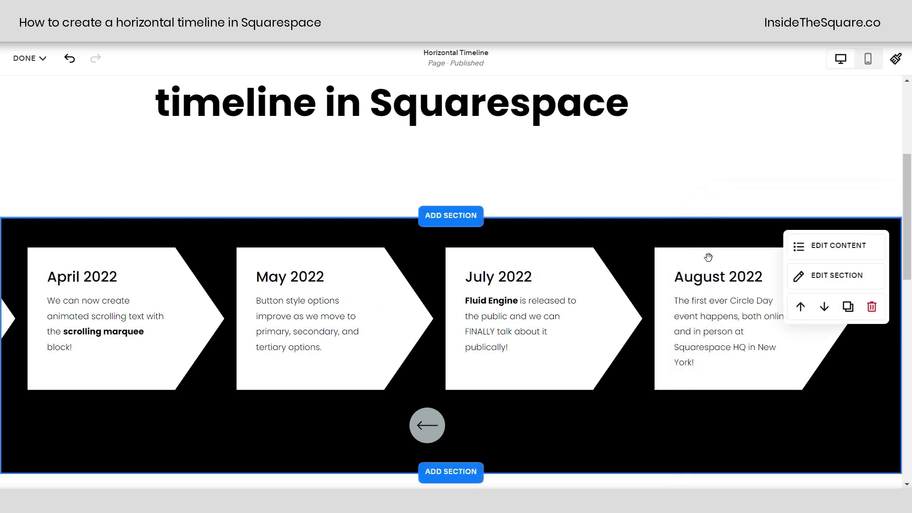
left_click(827, 251)
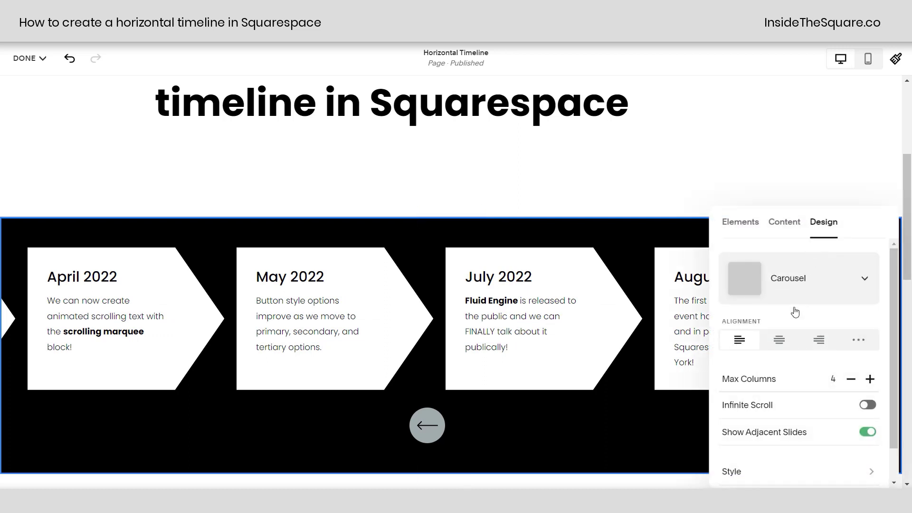
scroll(794, 310, "down", 1)
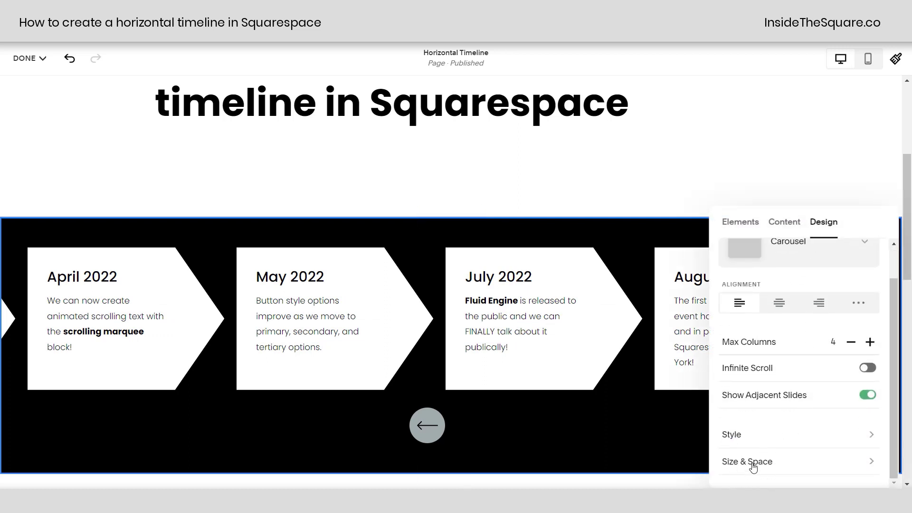
left_click(752, 462)
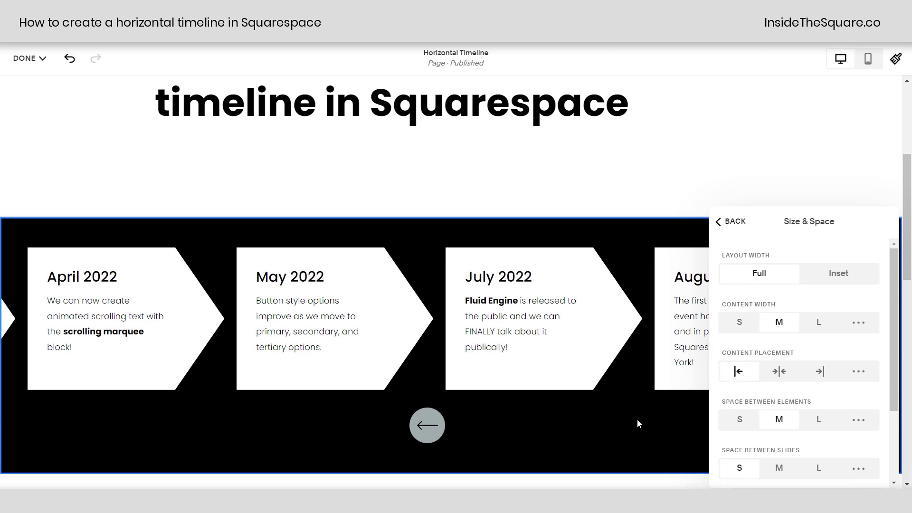
left_click(173, 220)
Save the page, advance the carousel two cards to September 2021, and resume editing.
left_click(29, 58)
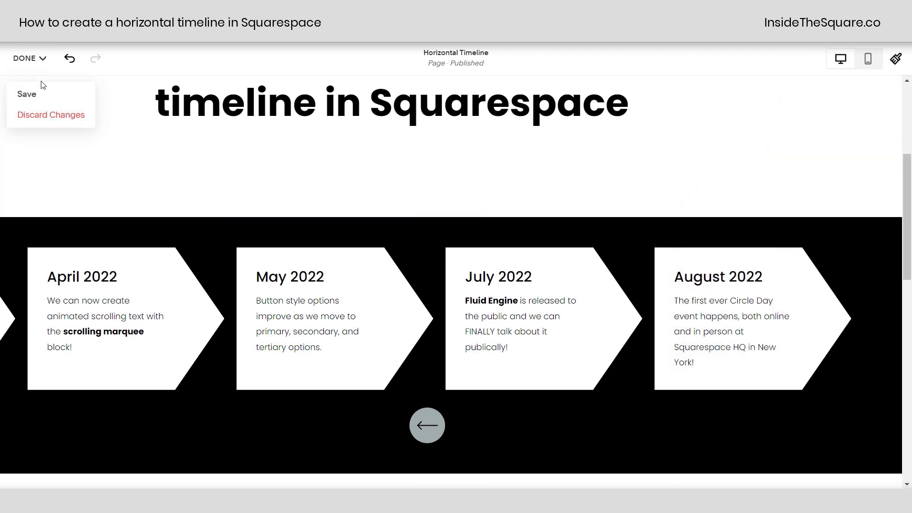
left_click(28, 94)
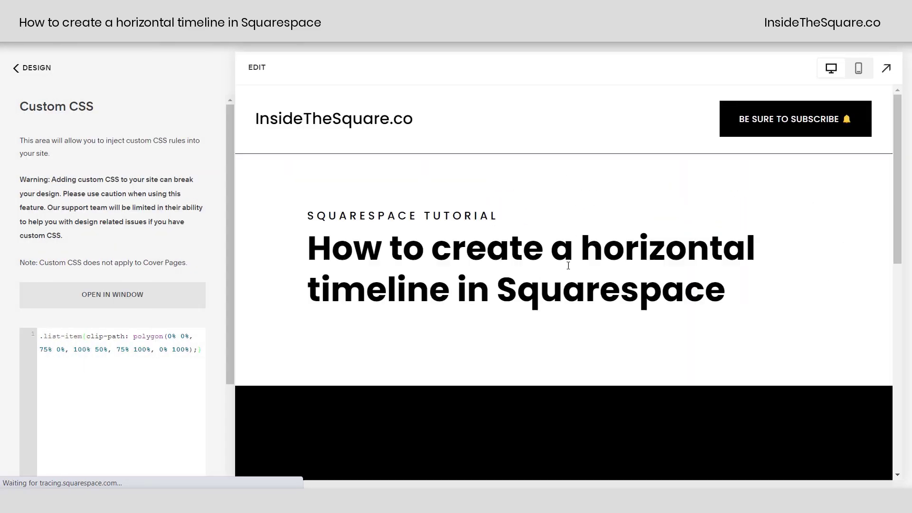
scroll(594, 280, "down", 3)
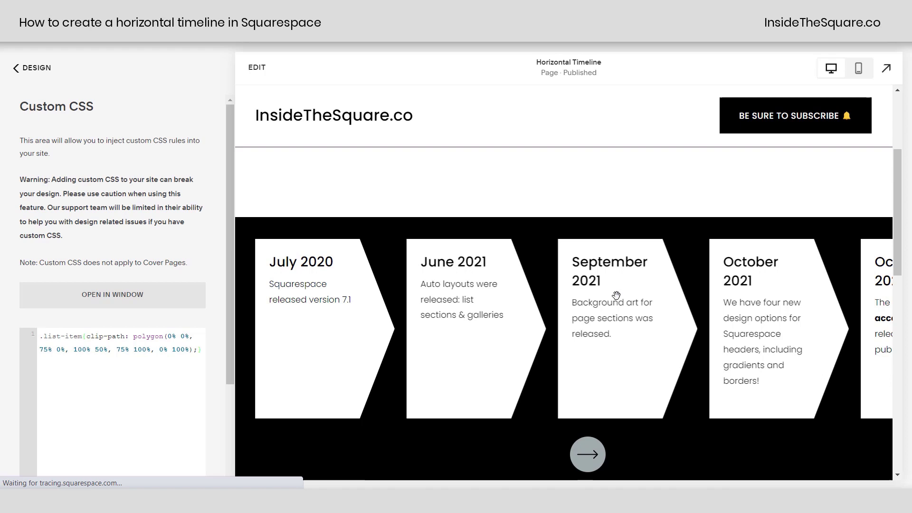
left_click(599, 442)
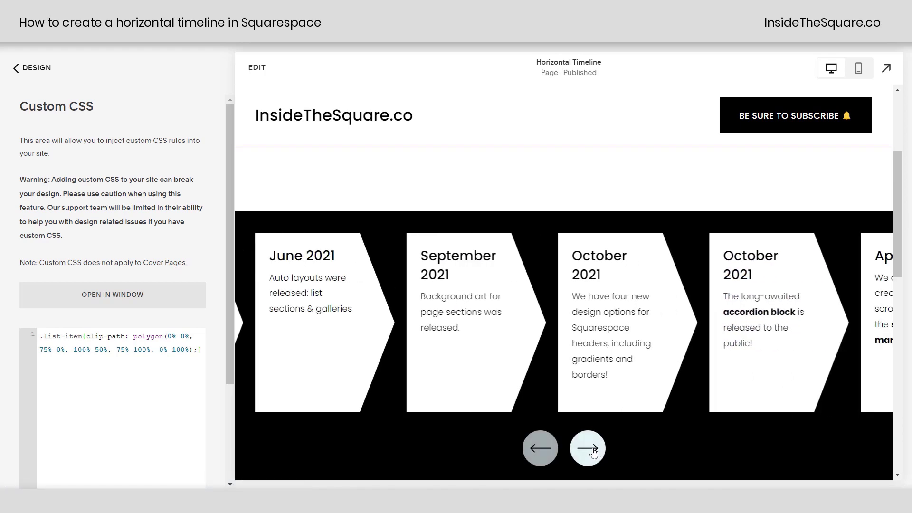
left_click(593, 452)
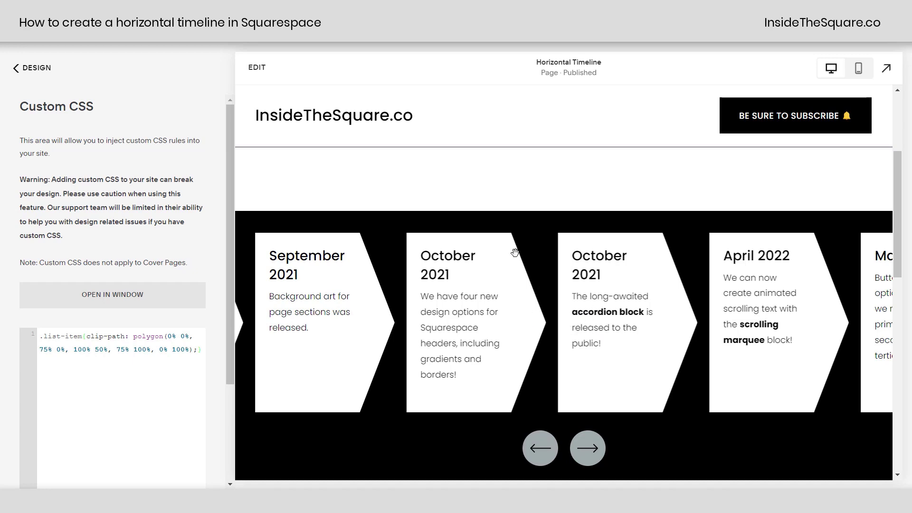
left_click(257, 68)
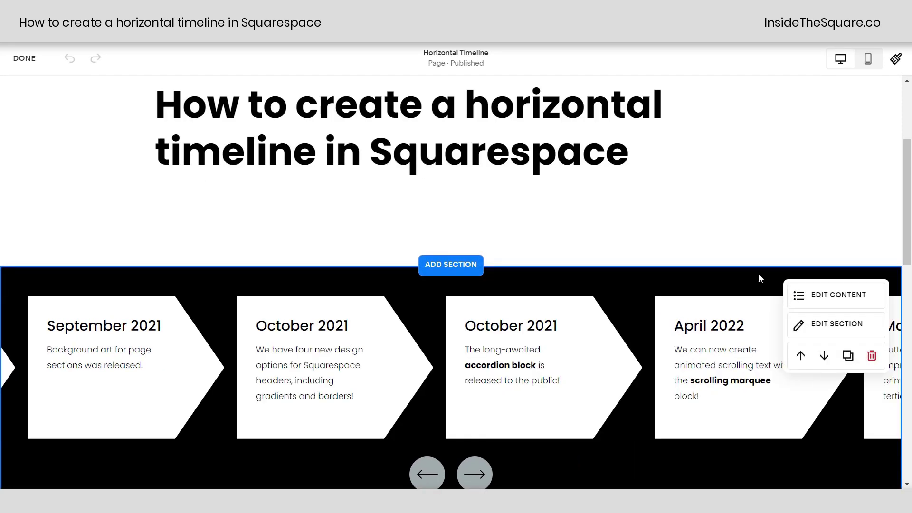
Switch Space Between Slides to a custom value and drag it down to 0px.
left_click(831, 294)
scroll(811, 332, "down", 1)
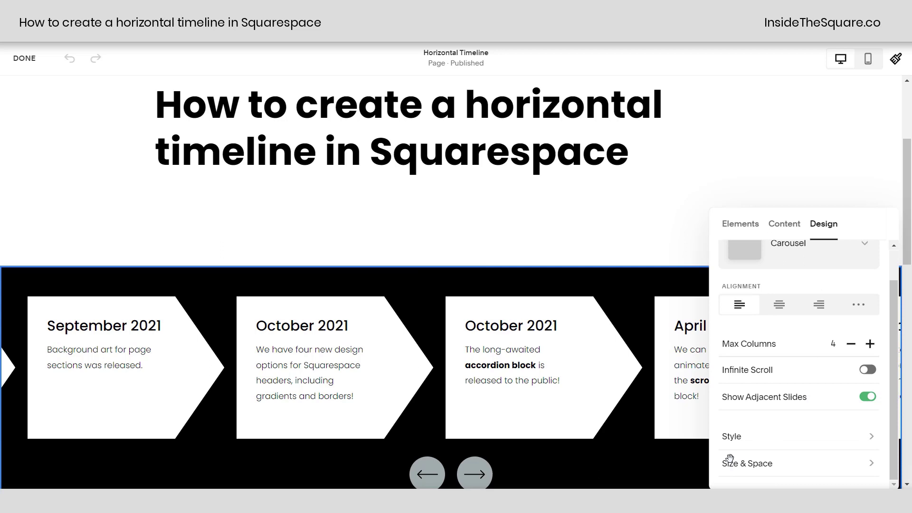
left_click(744, 464)
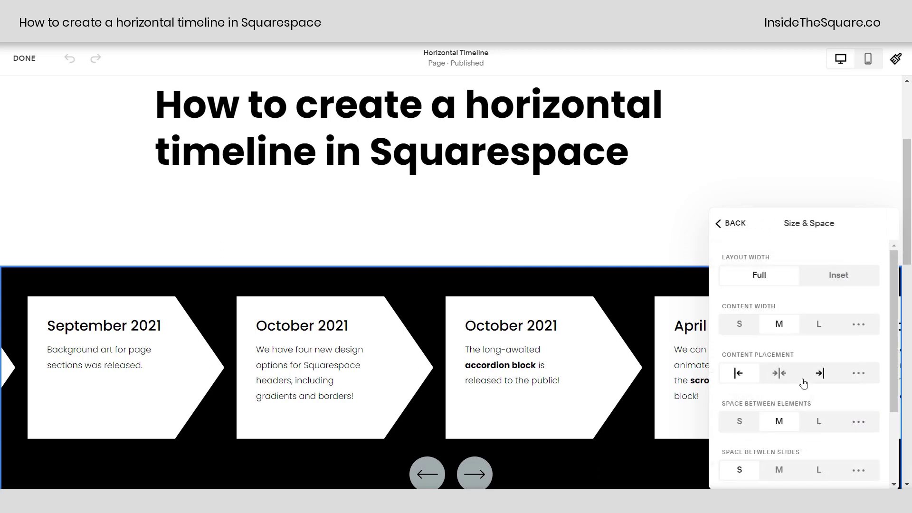
scroll(800, 378, "down", 3)
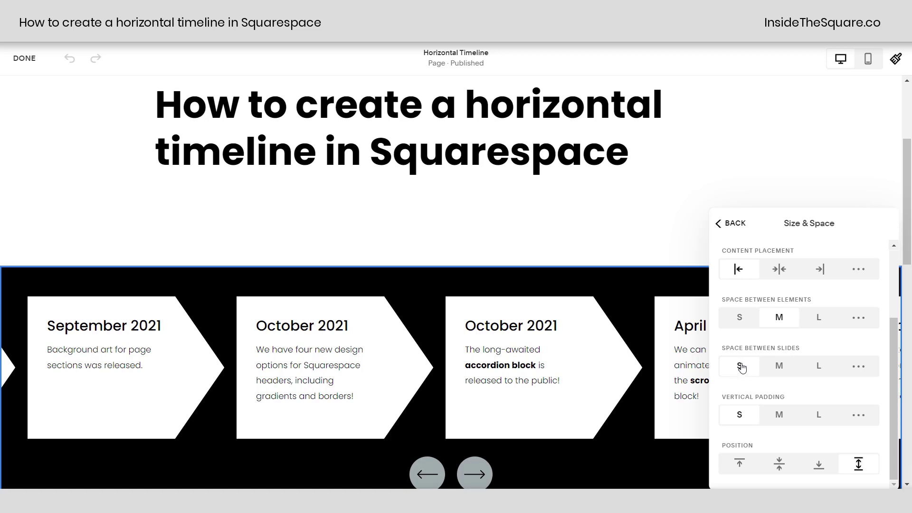
left_click(856, 375)
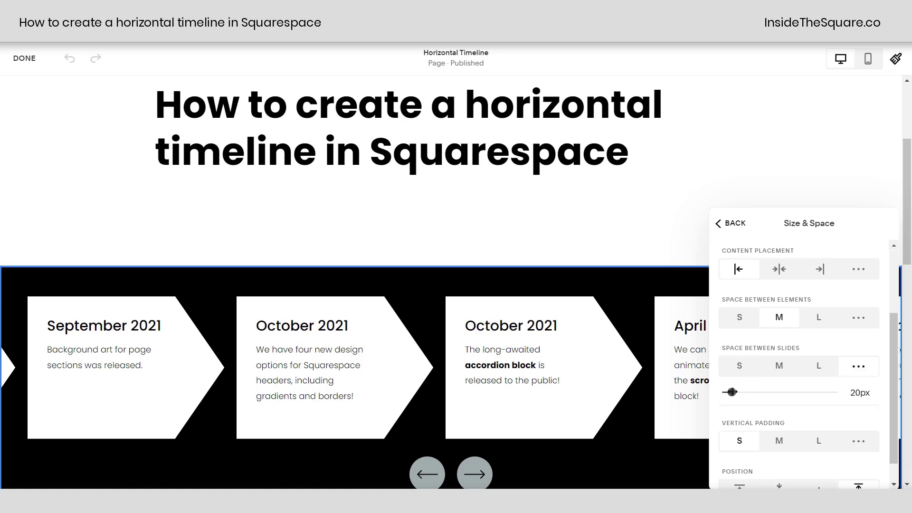
left_click_drag(732, 392, 724, 392)
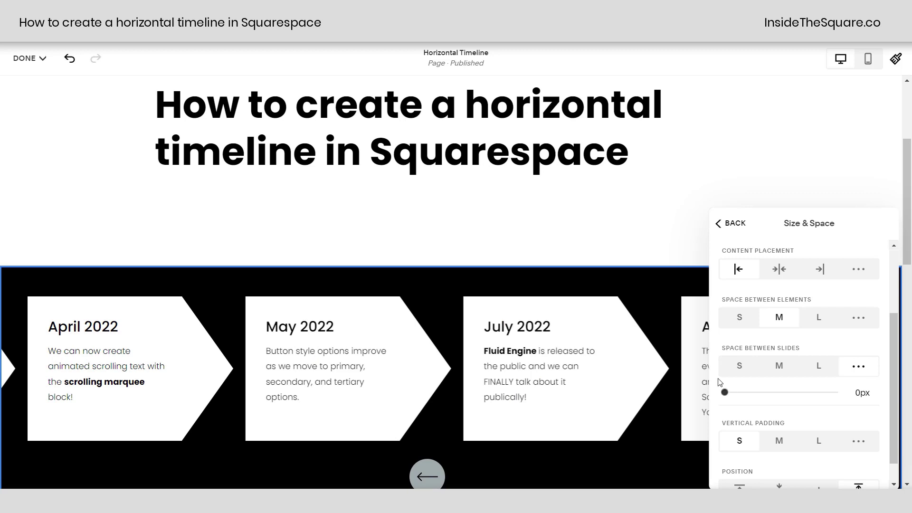
left_click(670, 287)
Reopen the carousel's Size & Space settings and readjust the slide spacing sliders.
left_click(824, 293)
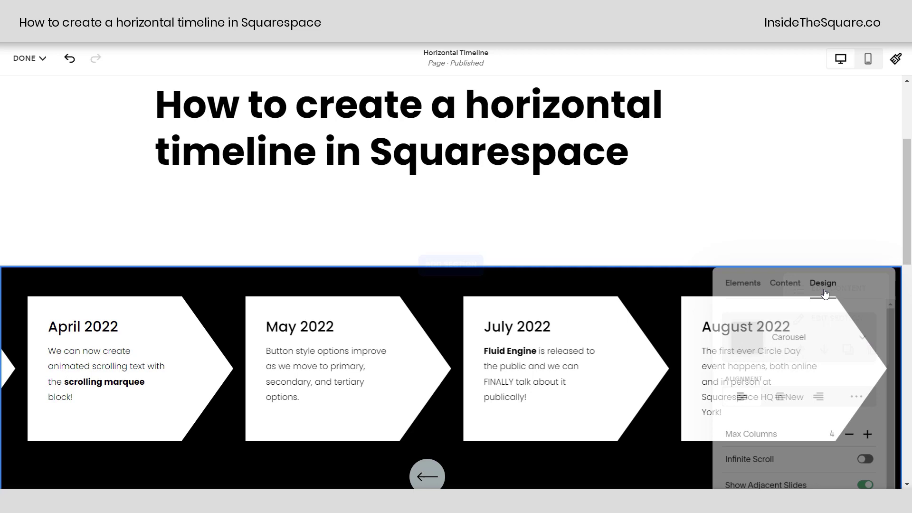
scroll(794, 475, "down", 1)
left_click(804, 473)
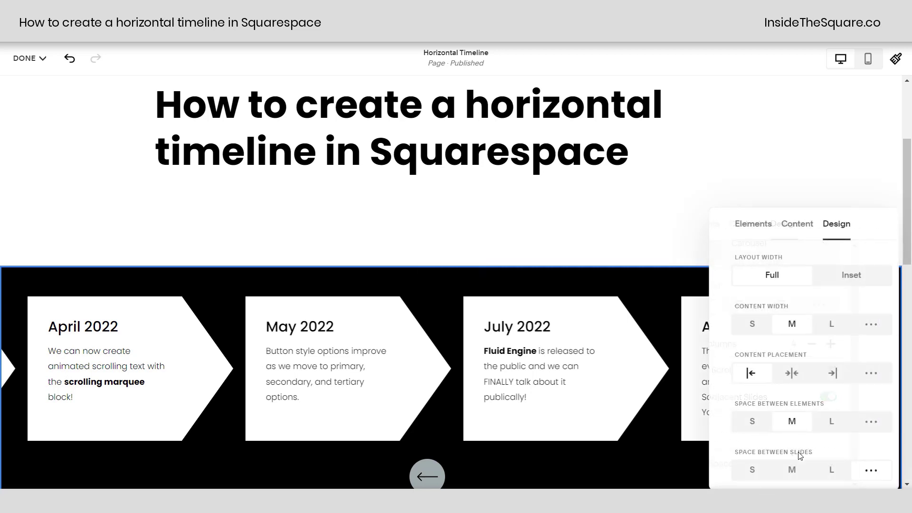
scroll(788, 344, "down", 2)
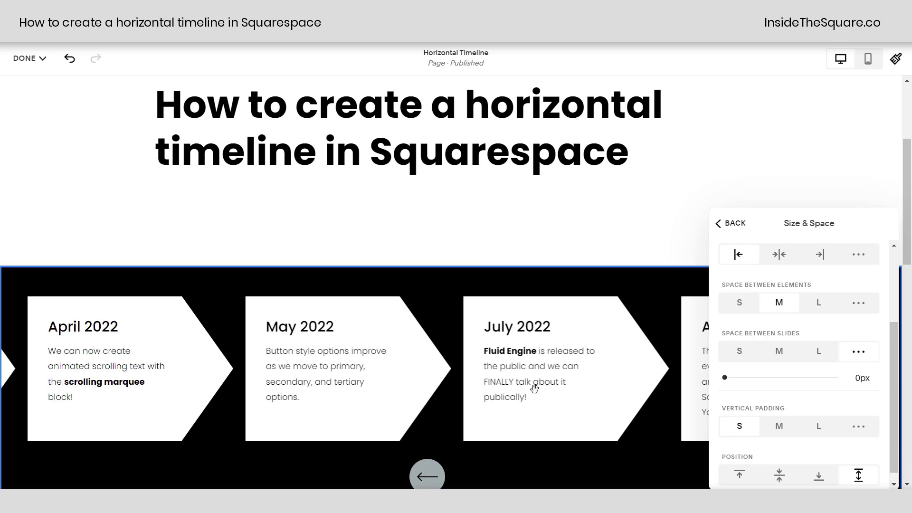
left_click_drag(801, 333, 724, 332)
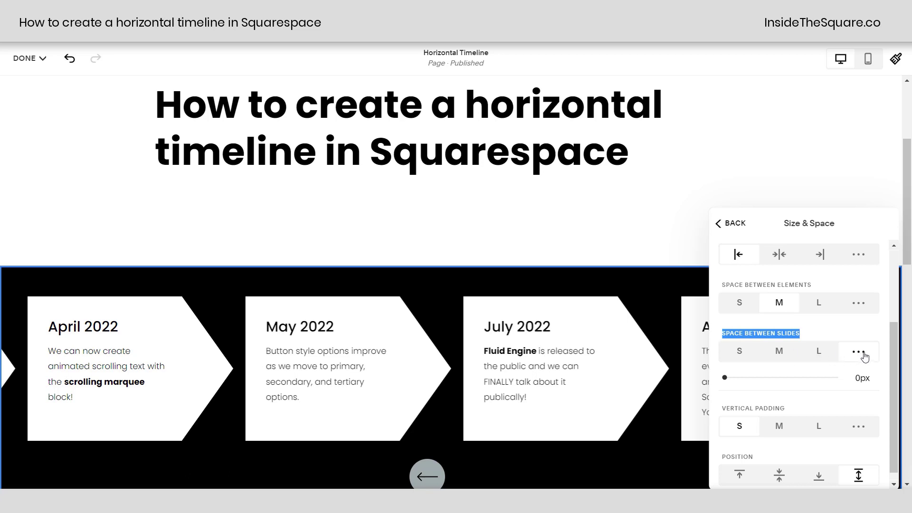
left_click(725, 377)
left_click(230, 244)
Save the 0px spacing change and scroll the preview to the pointing-card CSS snippets.
left_click(29, 58)
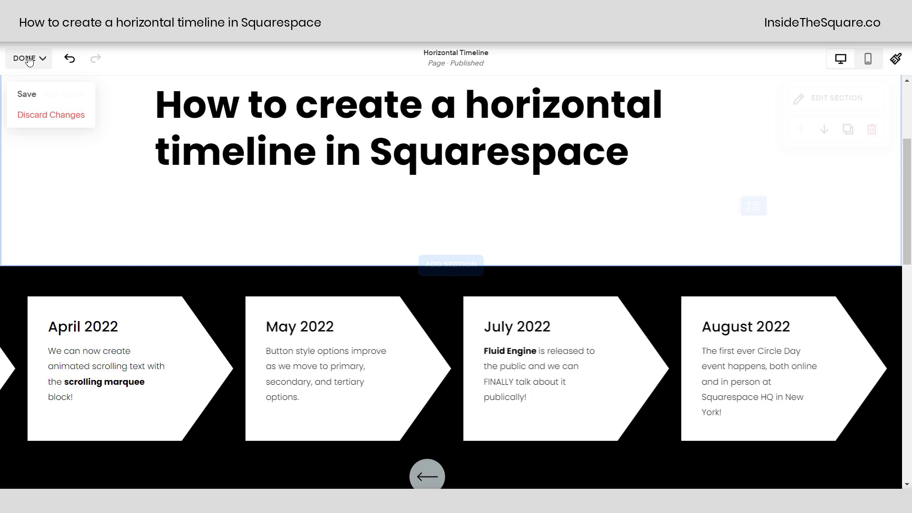
left_click(38, 92)
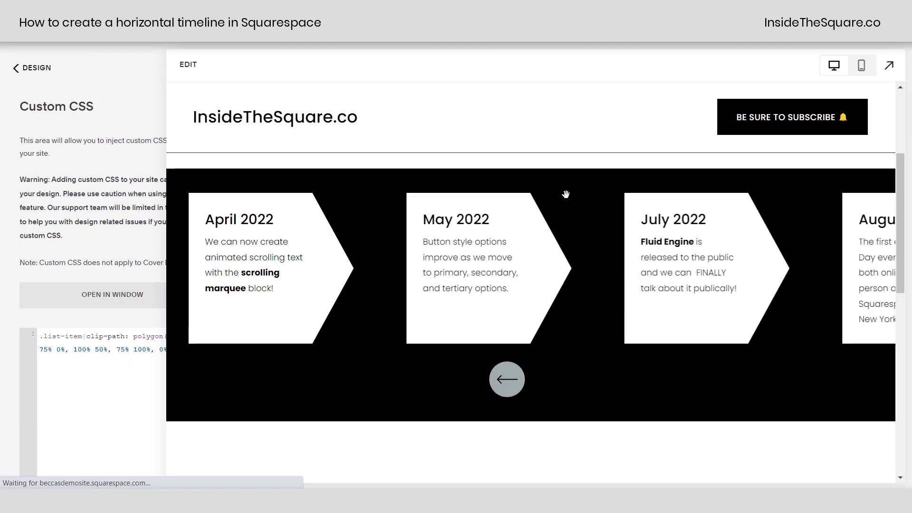
scroll(530, 241, "down", 2)
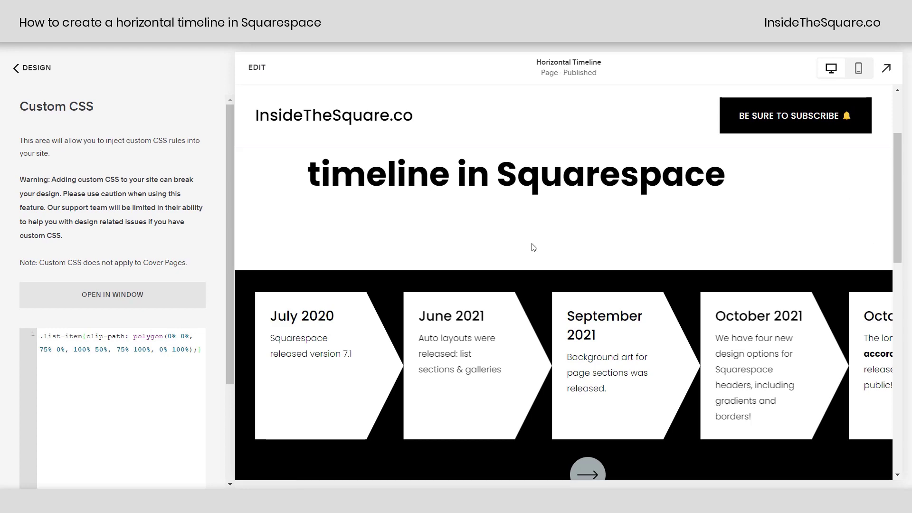
scroll(533, 246, "down", 1)
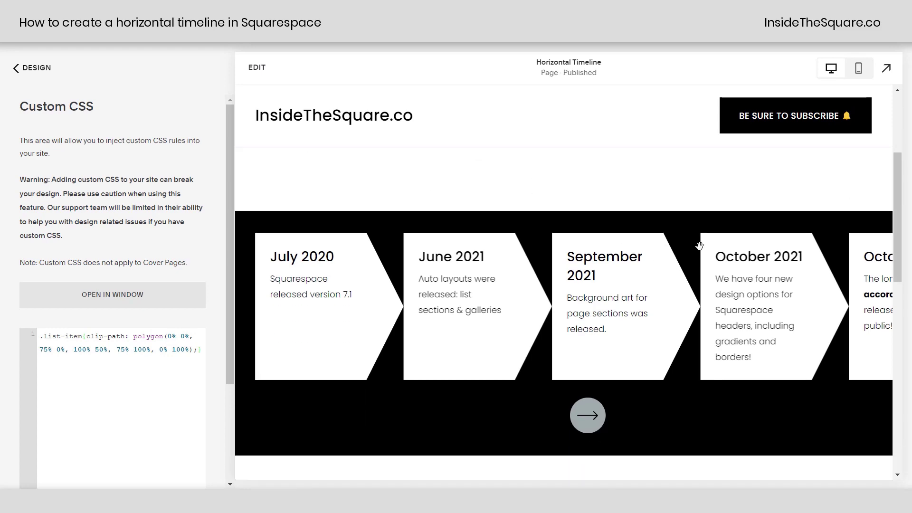
scroll(464, 290, "down", 6)
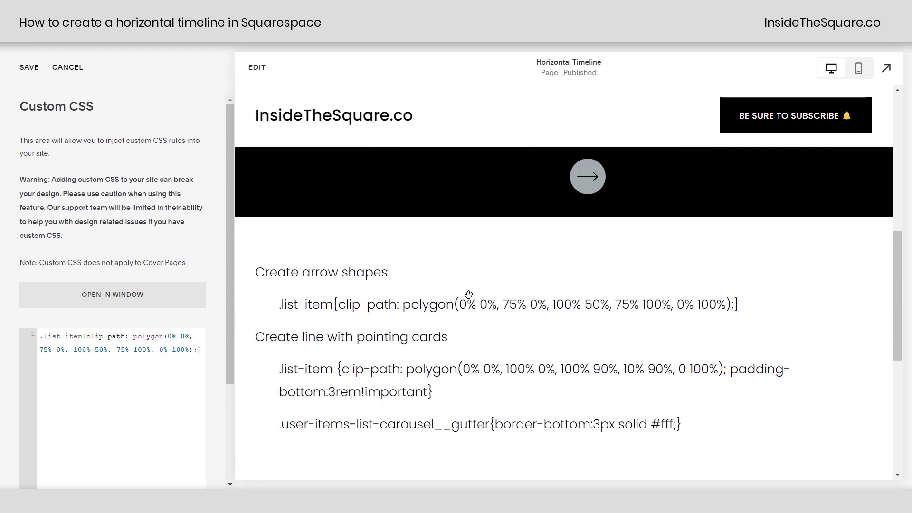
Replace the Custom CSS arrow rule with the copied padding-bottom and gutter border-bottom rules.
left_click_drag(278, 255, 748, 312)
key("ctrl+c")
left_click(105, 340)
key("ctrl+a")
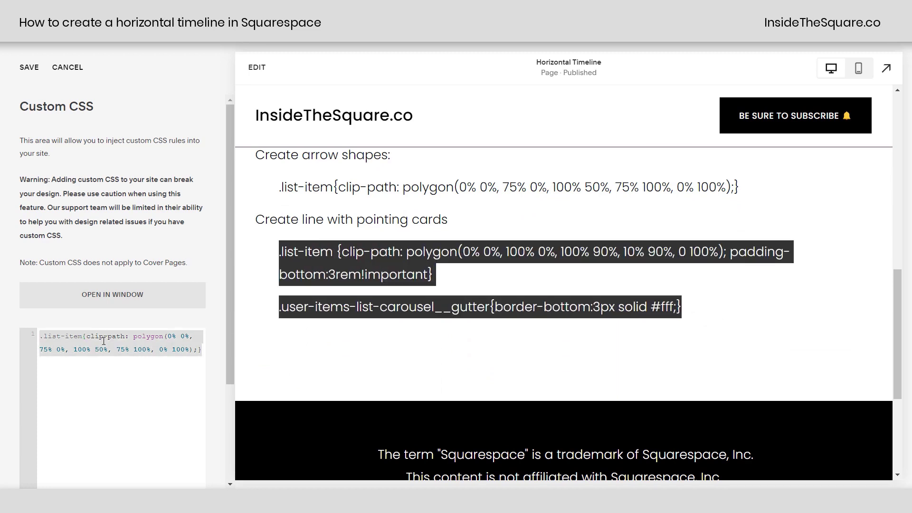
key("ctrl+v")
Check the pasted rules against the tutorial's padding-bottom and 3px border-bottom lines, then save.
left_click_drag(341, 267, 727, 267)
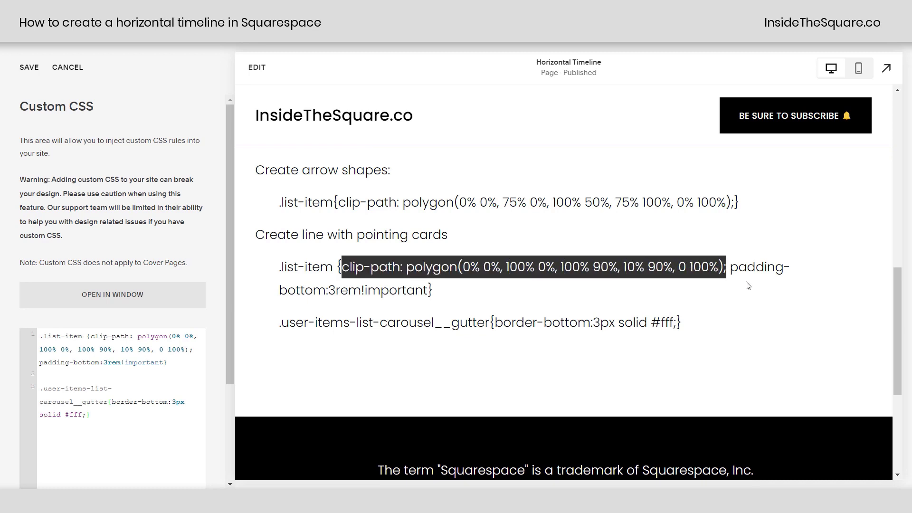
left_click_drag(733, 258, 736, 286)
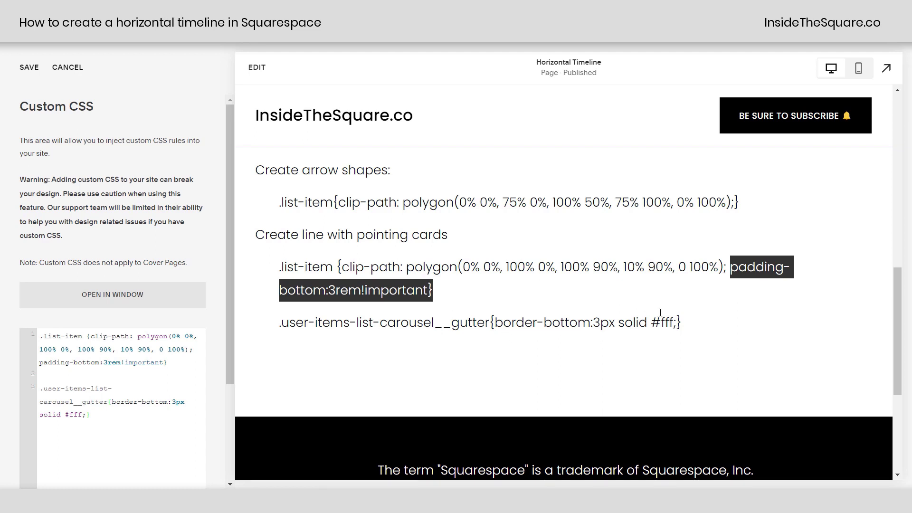
left_click_drag(677, 325, 489, 336)
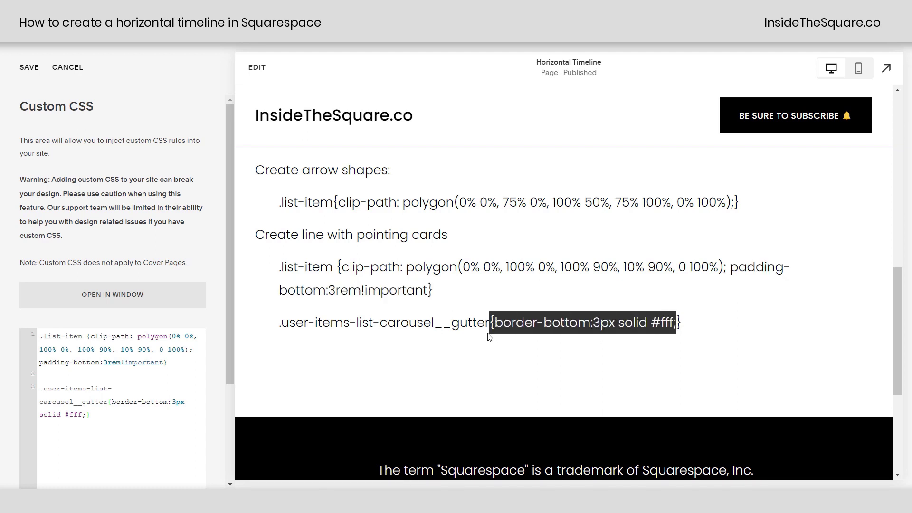
left_click(519, 343)
scroll(565, 314, "up", 5)
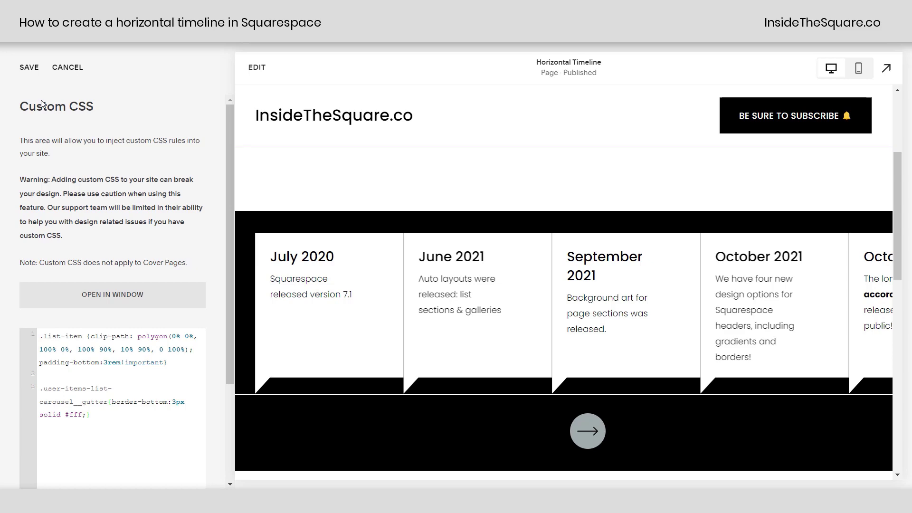
left_click(32, 72)
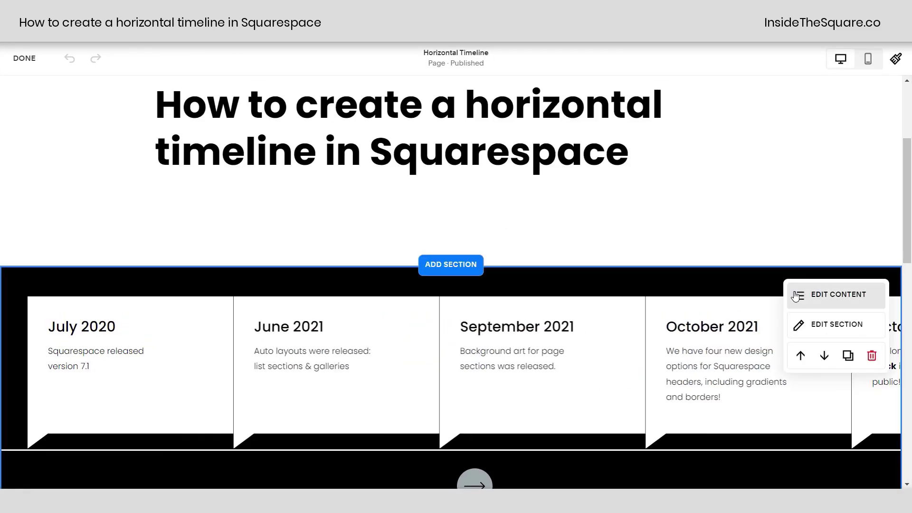
Change the carousel's Space Between Slides from custom 0px to medium (M).
left_click(819, 294)
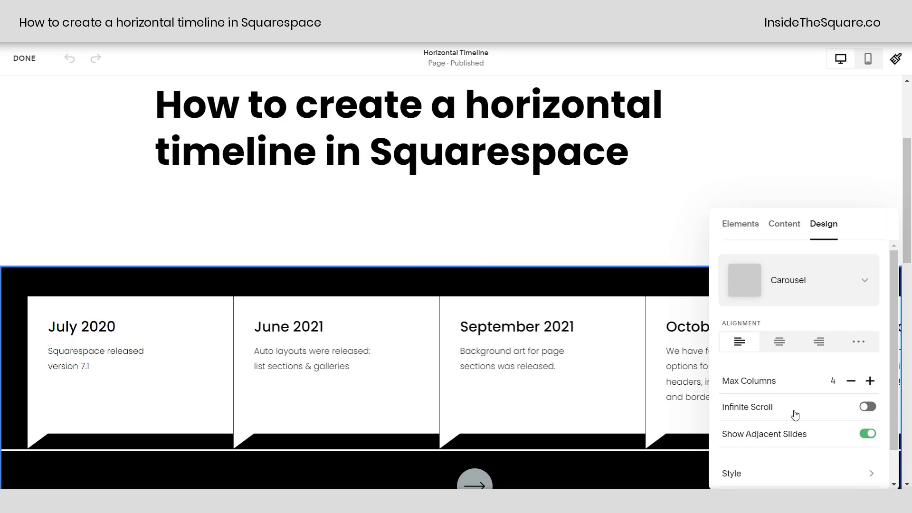
scroll(784, 428, "down", 1)
left_click(770, 455)
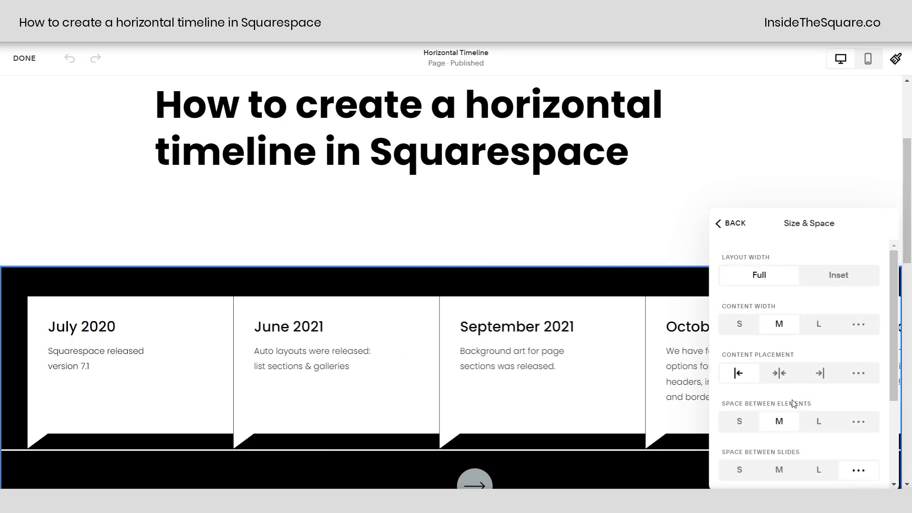
scroll(789, 408, "down", 2)
scroll(773, 412, "down", 1)
left_click(742, 358)
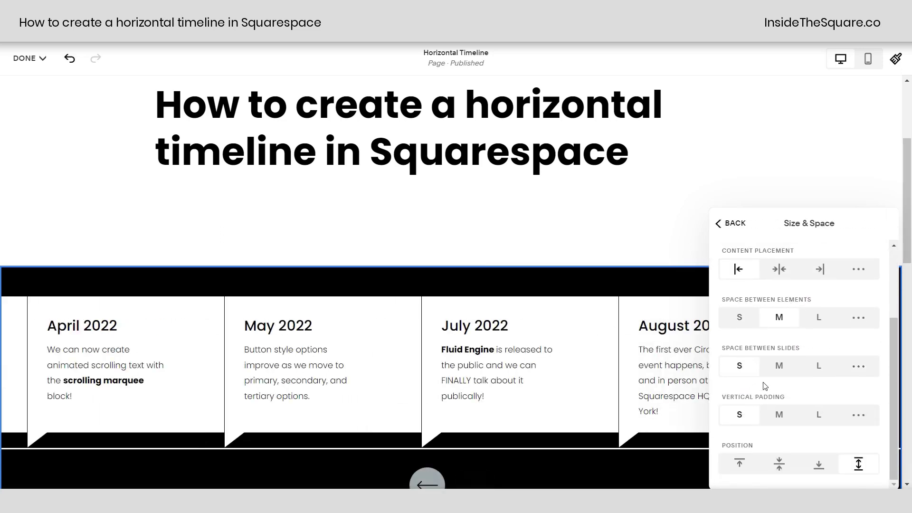
left_click(786, 370)
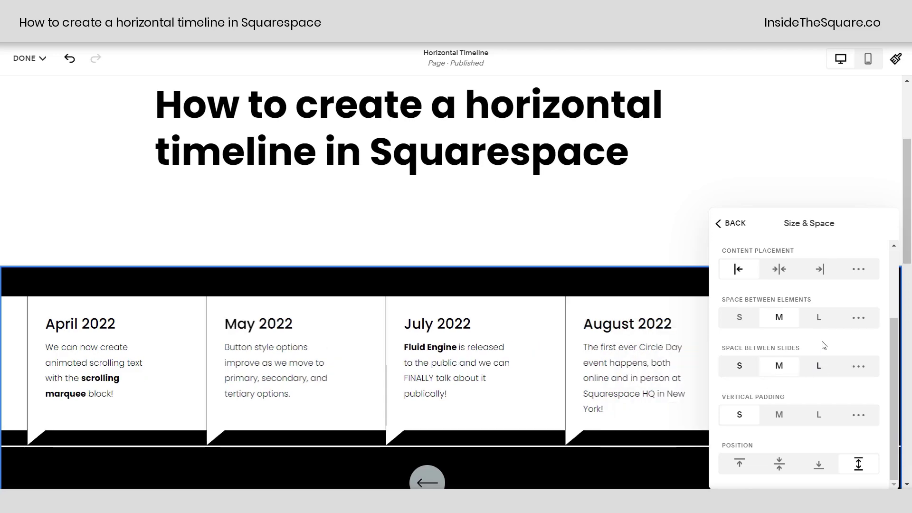
left_click(29, 58)
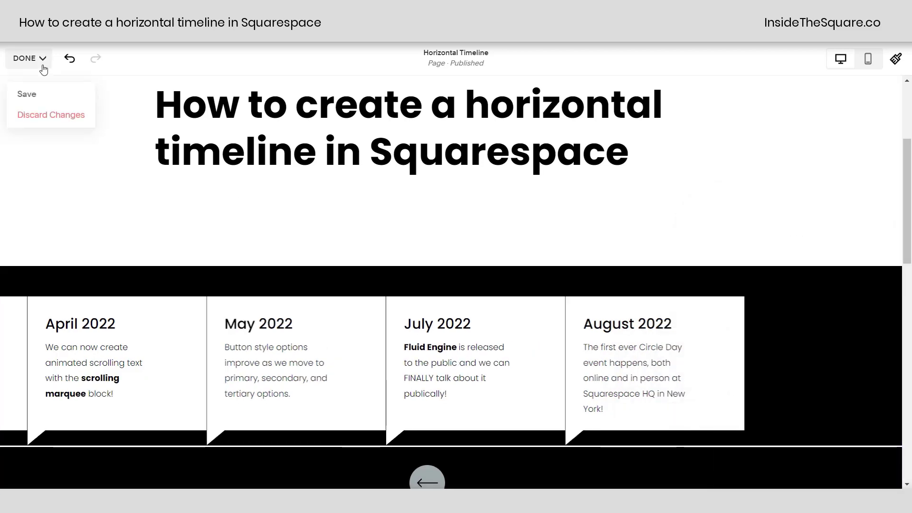
Save the medium slide spacing, check the preview, and return the Horizontal Timeline page to editing.
left_click(28, 95)
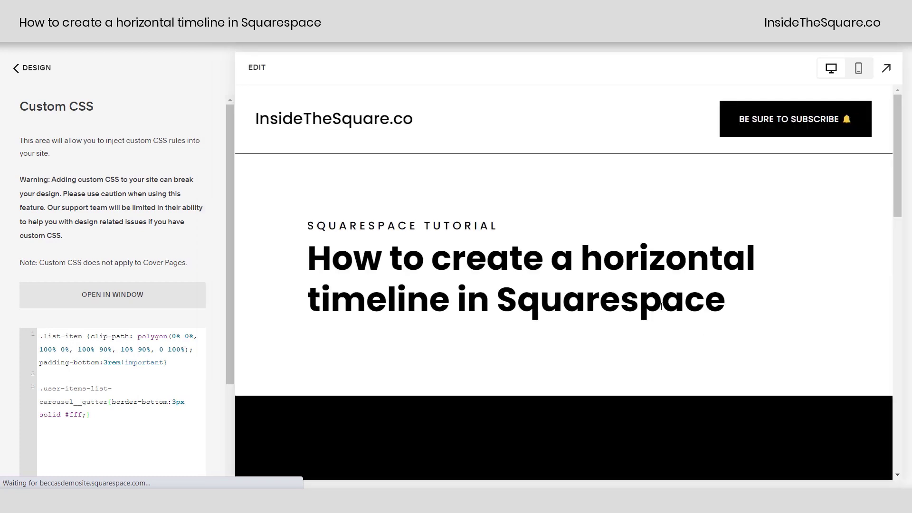
scroll(661, 306, "down", 4)
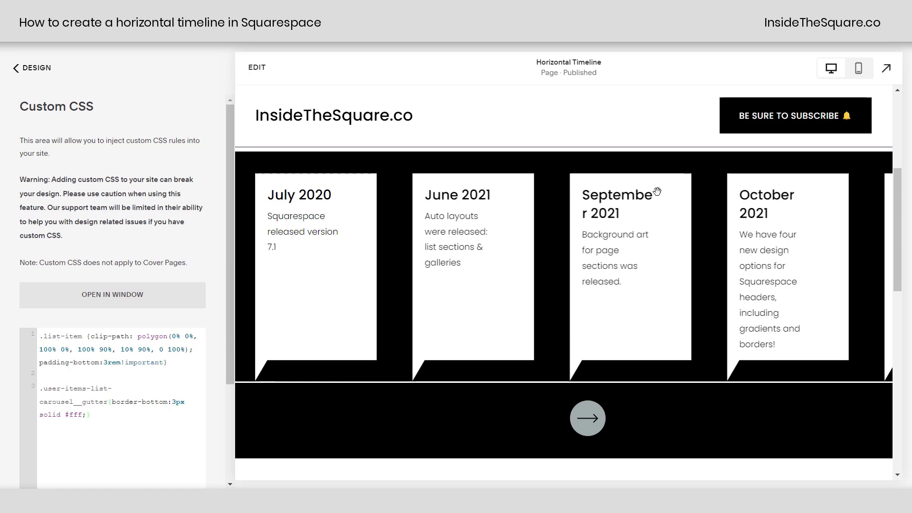
left_click(268, 70)
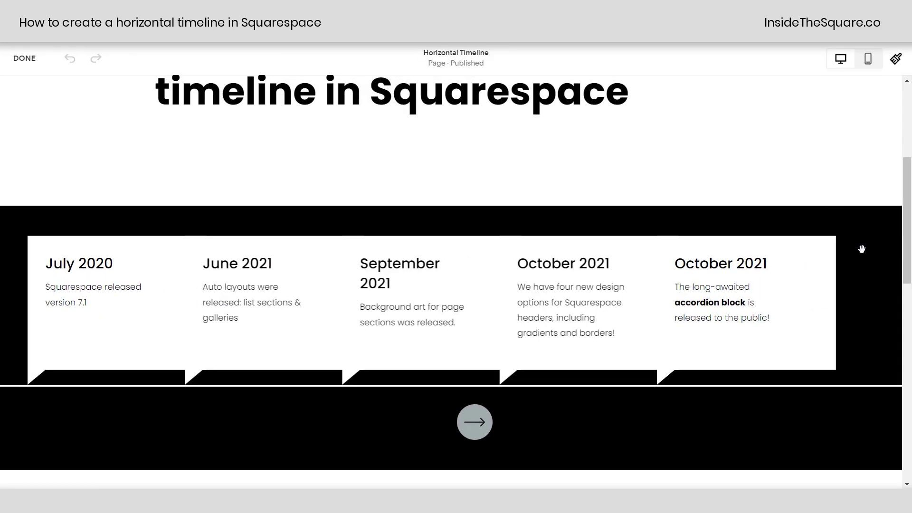
Set the timeline carousel's Content Width to L (large) under Size & Space and save.
mouse_move(826, 264)
left_click(832, 236)
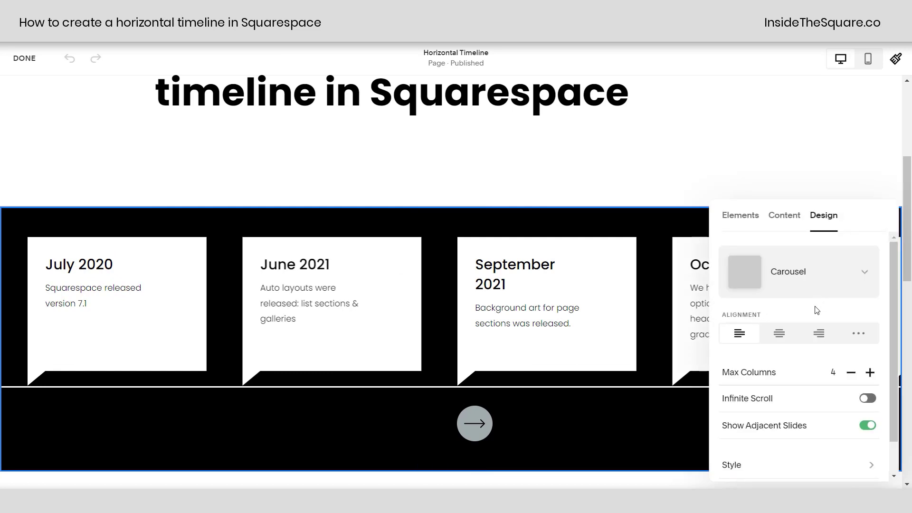
scroll(779, 428, "down", 2)
left_click(788, 464)
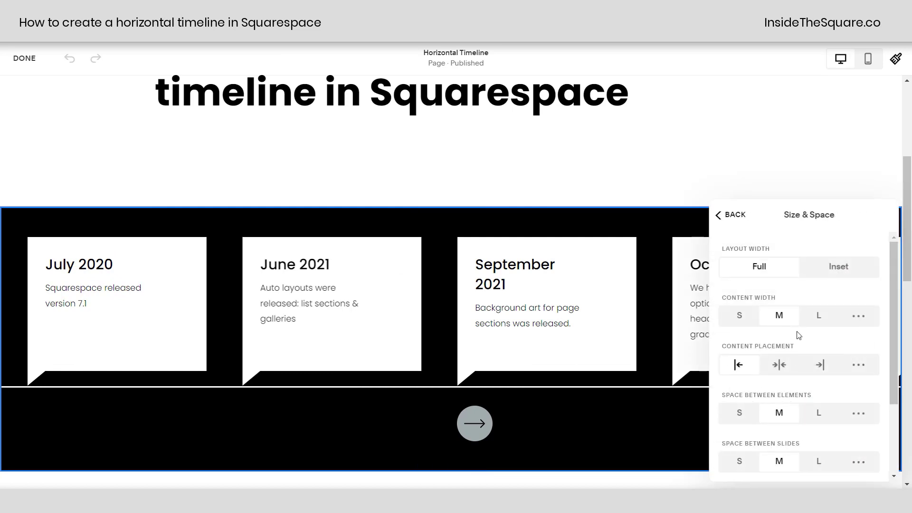
left_click(819, 315)
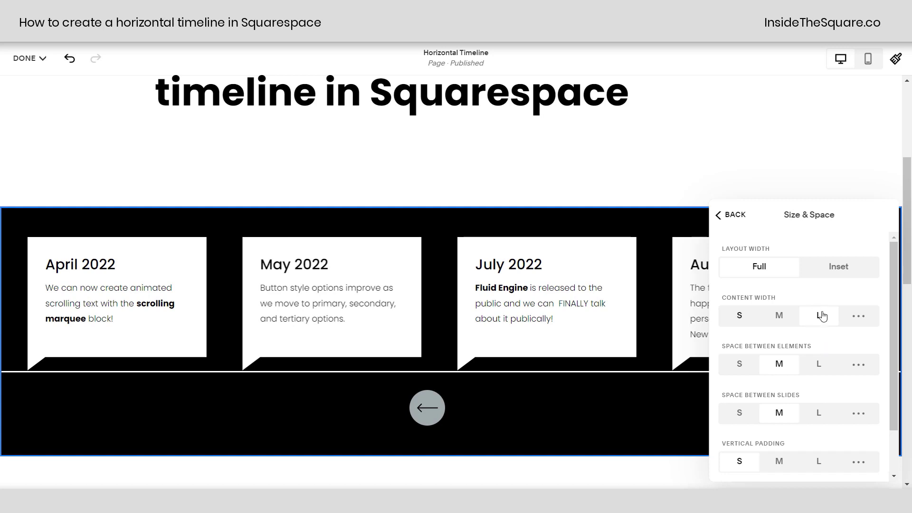
scroll(803, 351, "down", 1)
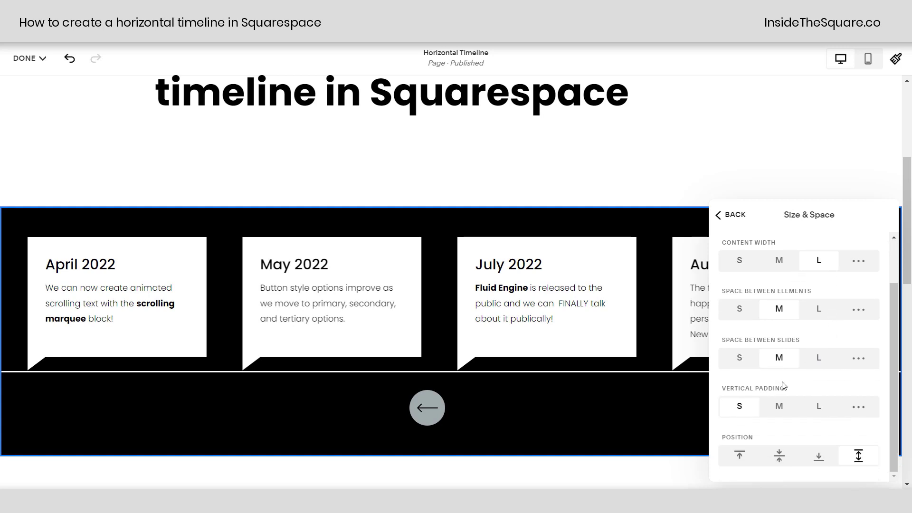
left_click(688, 395)
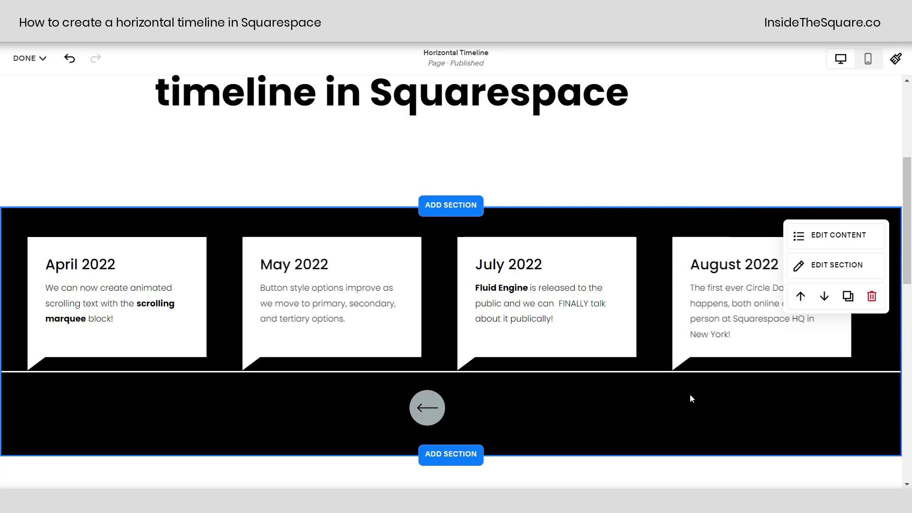
left_click(34, 58)
left_click(35, 95)
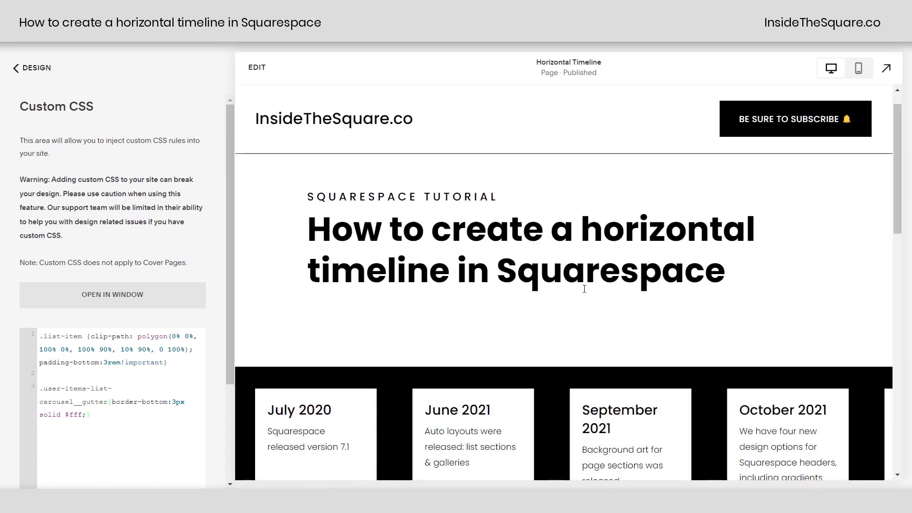
Highlight the clip-path rule and the padding-bottom:3rem!important rule in the CSS editor.
scroll(584, 288, "down", 4)
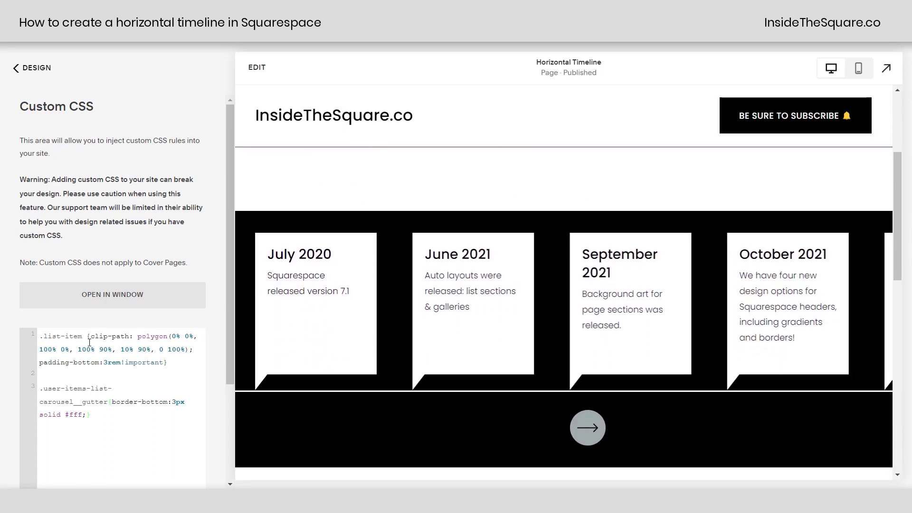
left_click_drag(92, 335, 187, 353)
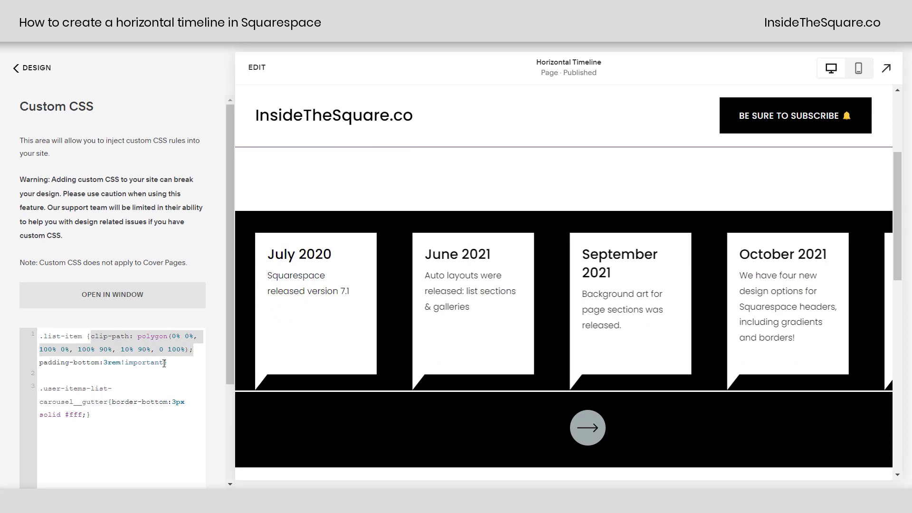
left_click_drag(164, 363, 40, 364)
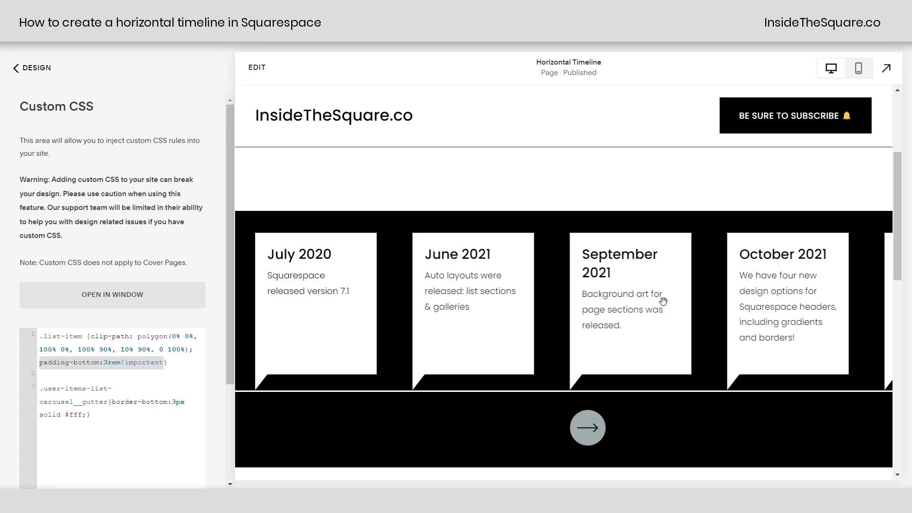
Advance the timeline carousel five cards so it starts at April 2022.
left_click(589, 427)
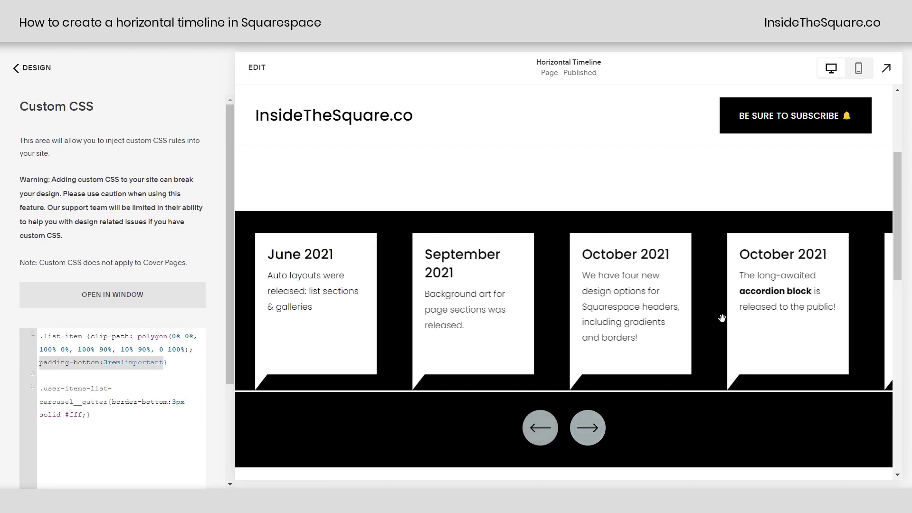
left_click(588, 430)
left_click(588, 432)
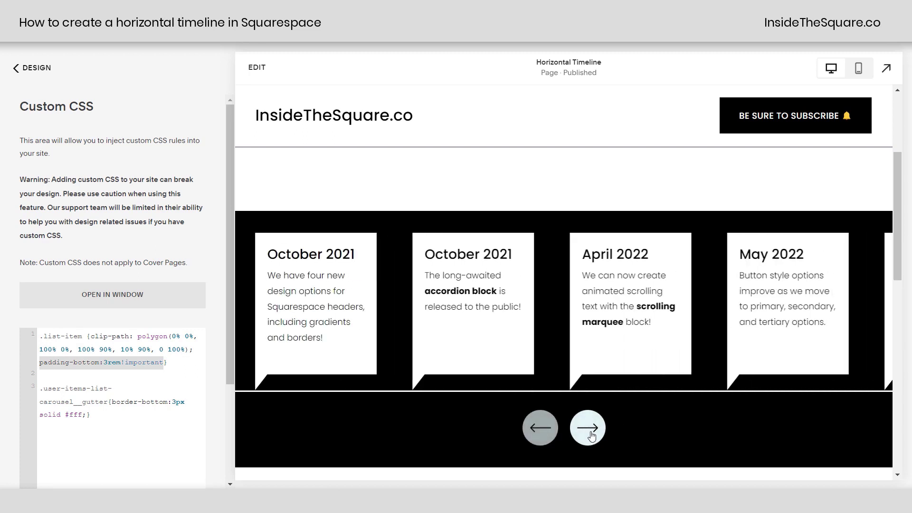
left_click(589, 435)
left_click(588, 432)
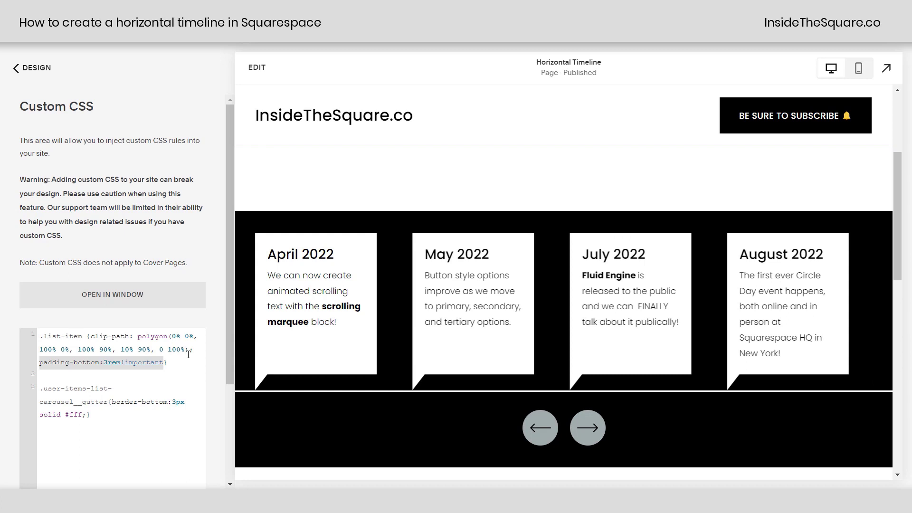
Restore the deleted .list-item padding-bottom rule and set its value back to 3rem.
key("BackSpace")
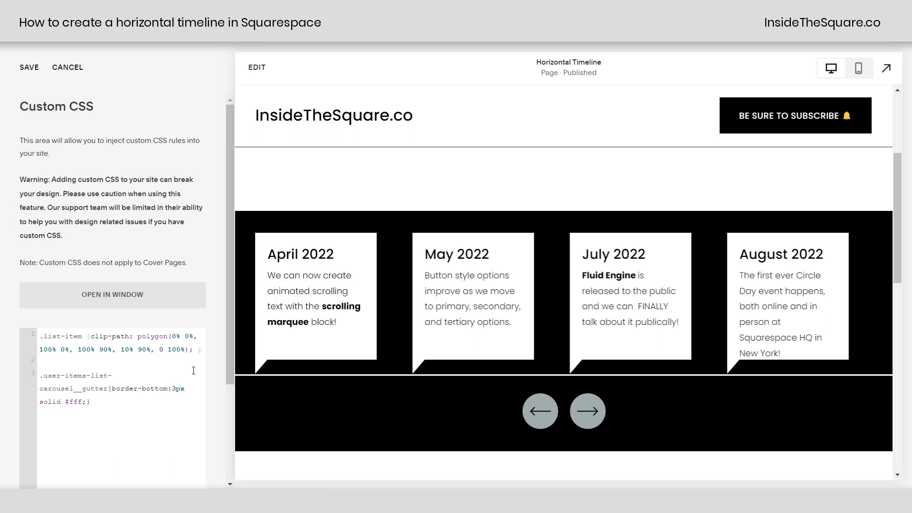
key("ctrl+z")
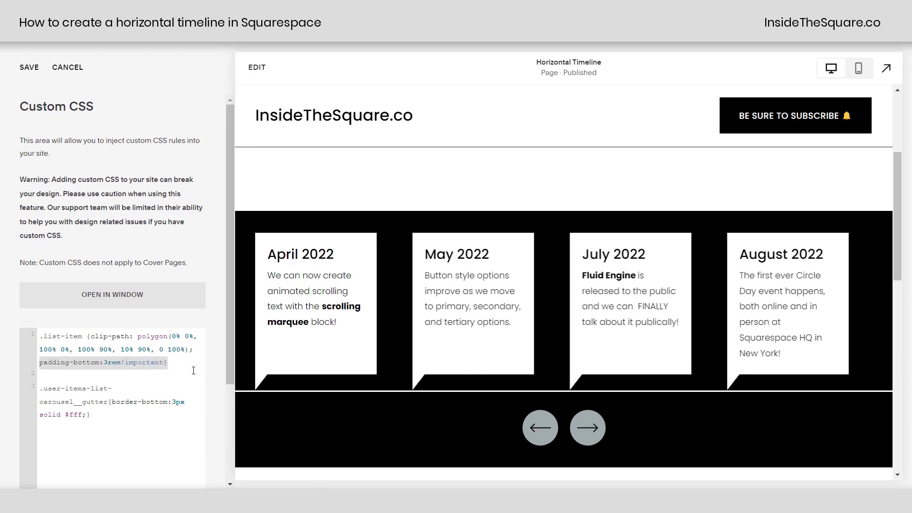
left_click(124, 372)
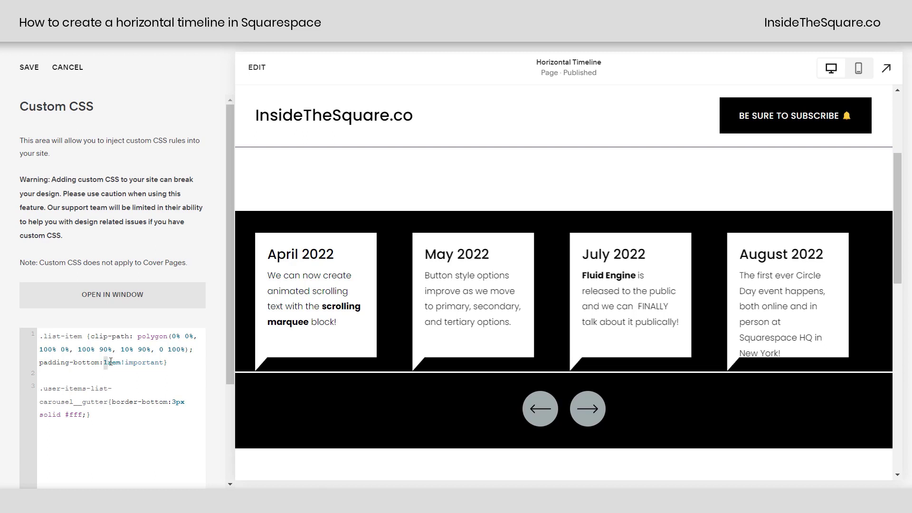
type("3")
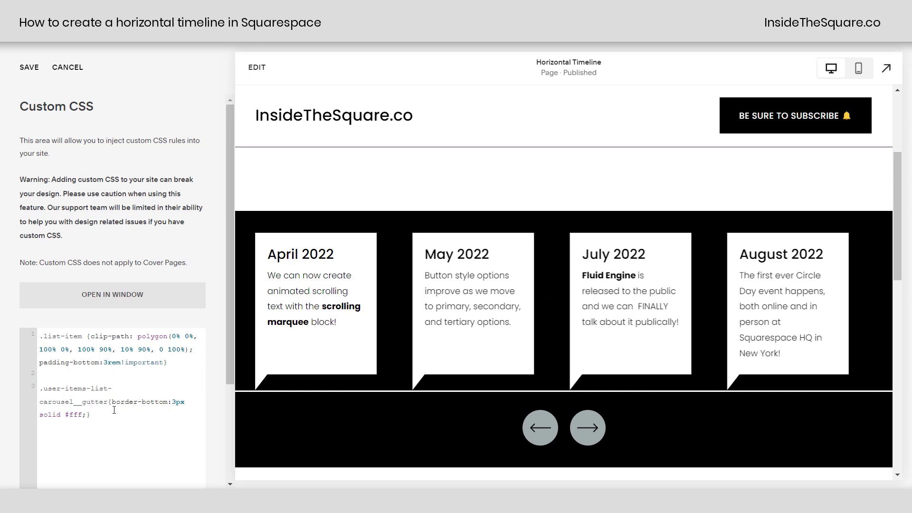
Locate the border rule for the line under the cards and slide the timeline back two cards.
left_click_drag(91, 416, 40, 389)
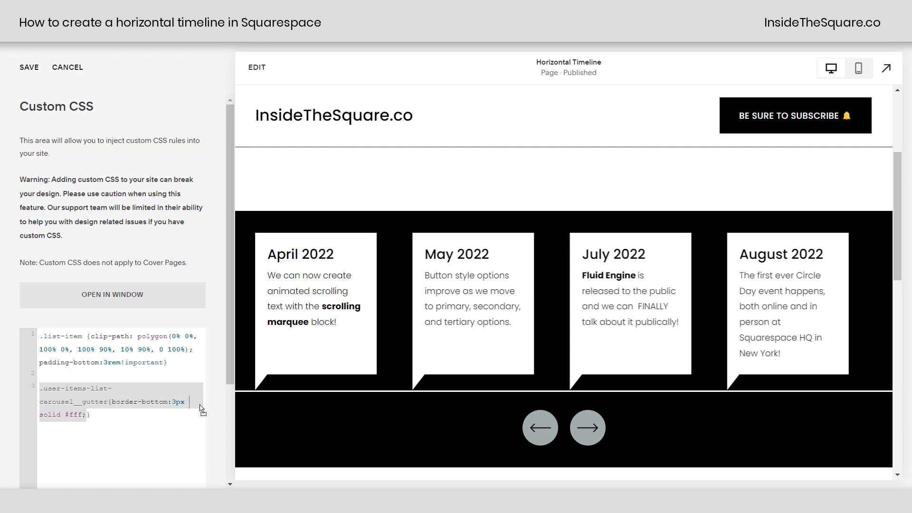
left_click(133, 416)
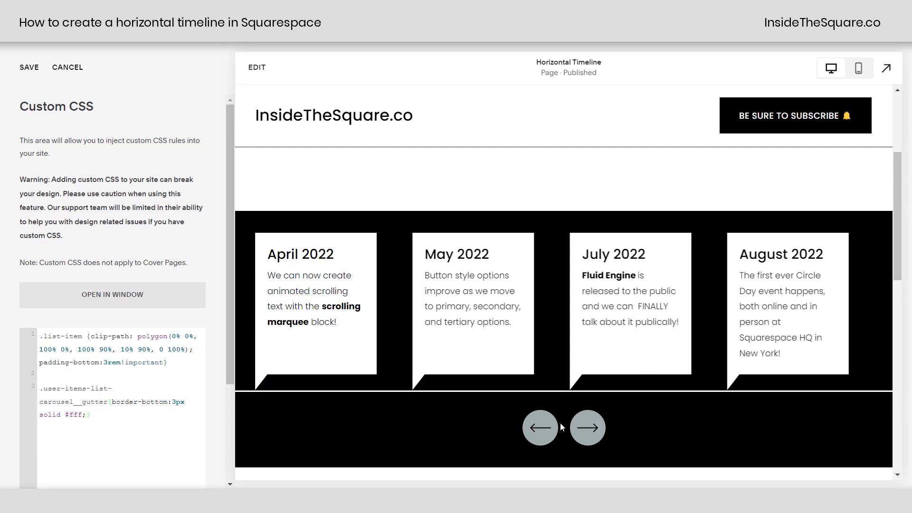
left_click(547, 430)
left_click(547, 430)
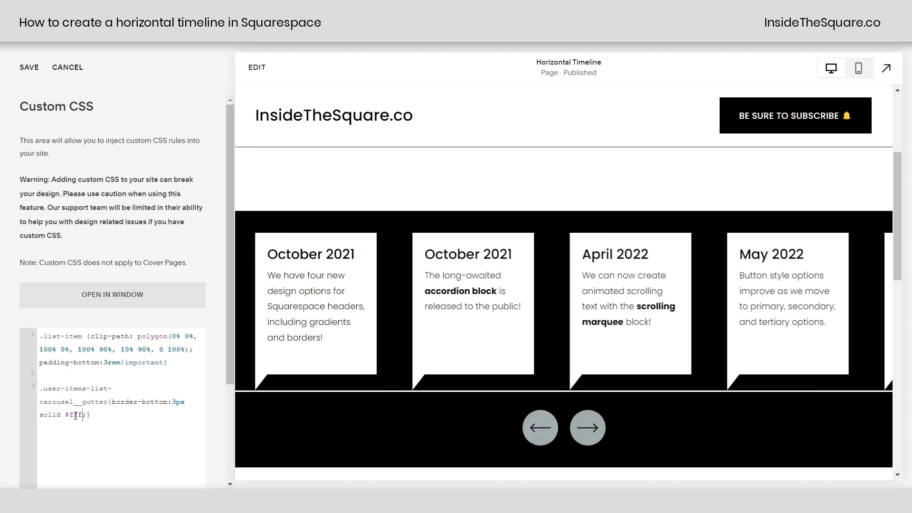
Change the line's border to '3px dashed yellow' and save the custom CSS.
left_click_drag(82, 415, 68, 414)
type("red")
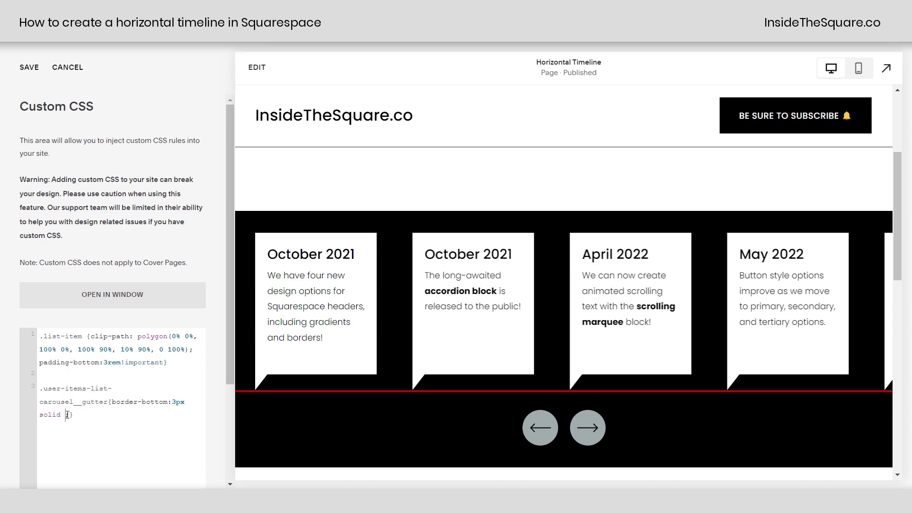
type(";pw")
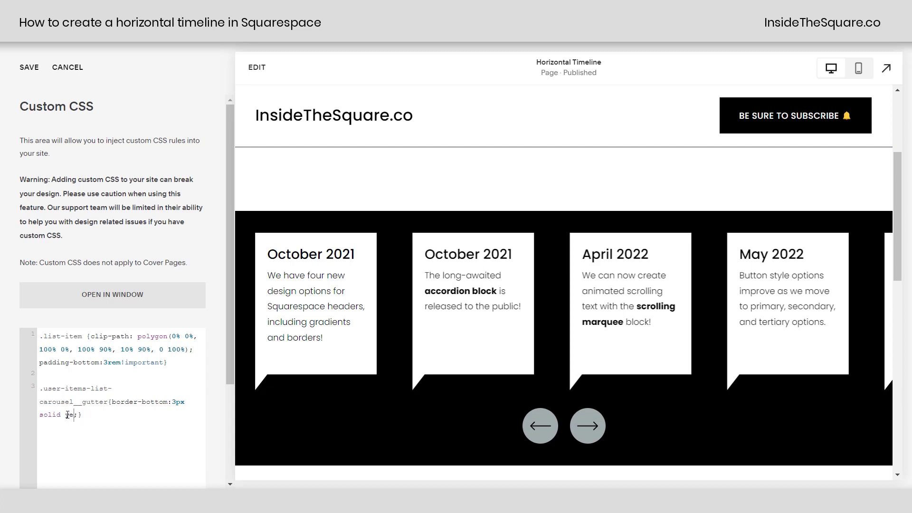
type("yellow")
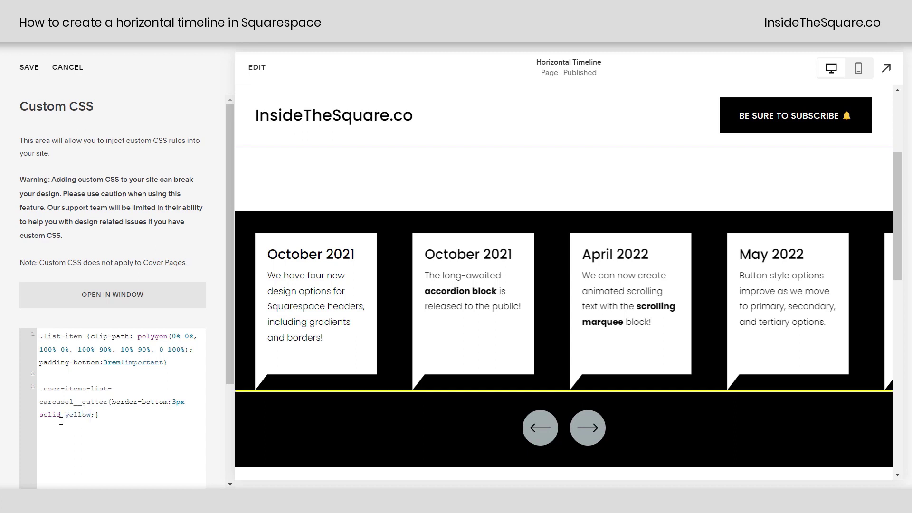
left_click_drag(57, 415, 39, 413)
type("dashed")
left_click(29, 68)
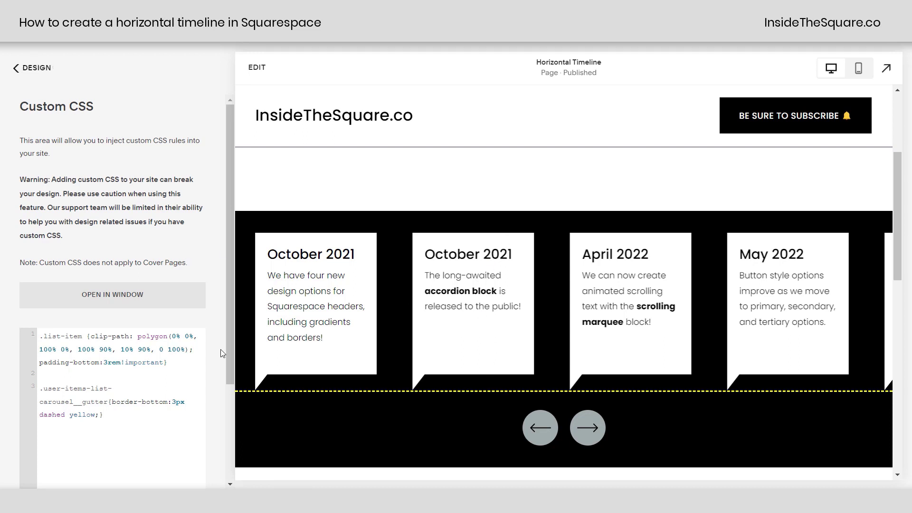
Set the timeline carousel's Size & Space Position to bottom.
left_click(257, 66)
mouse_move(810, 283)
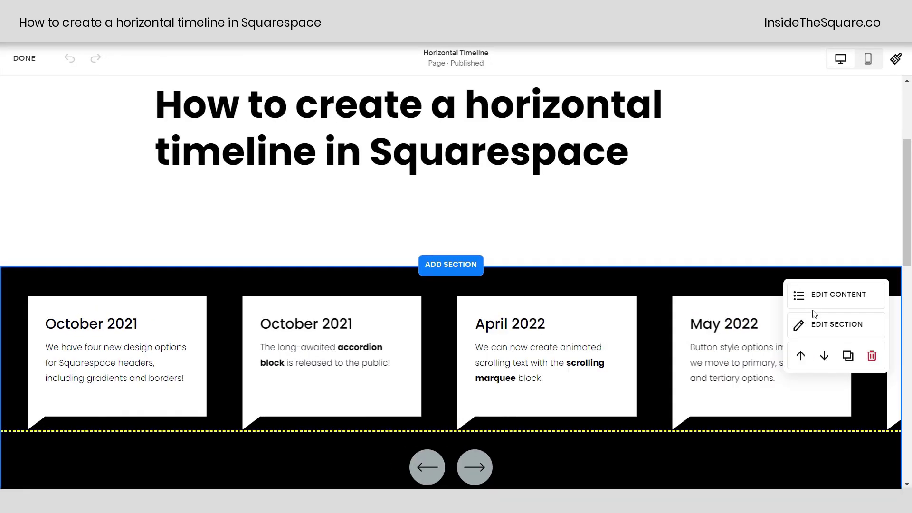
left_click(831, 298)
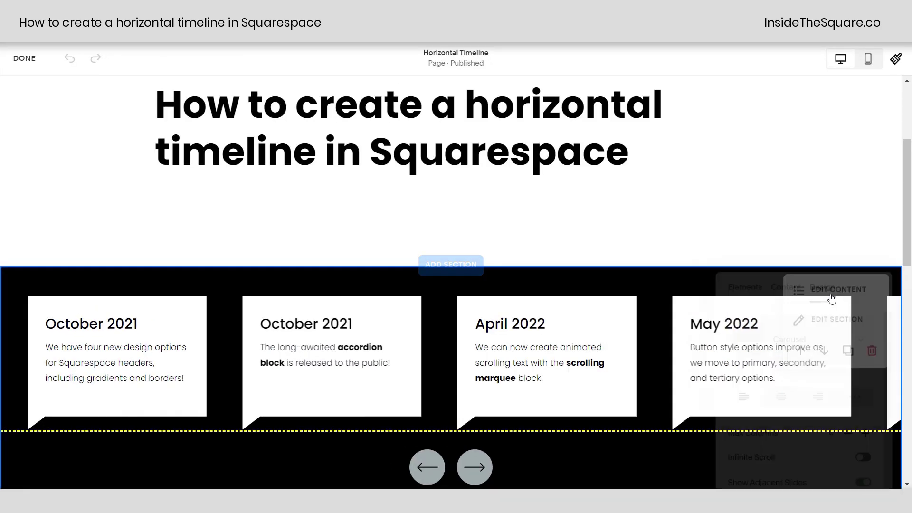
scroll(794, 467, "down", 1)
left_click(796, 469)
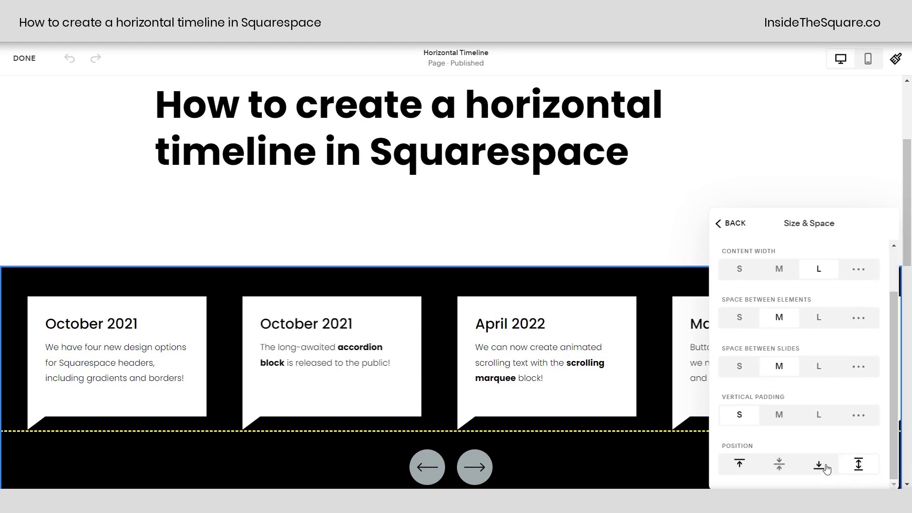
left_click(823, 468)
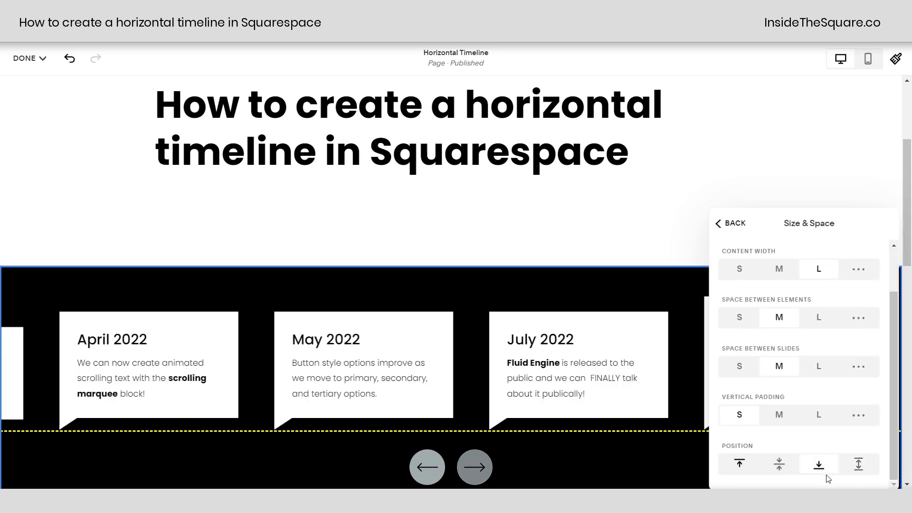
left_click(665, 288)
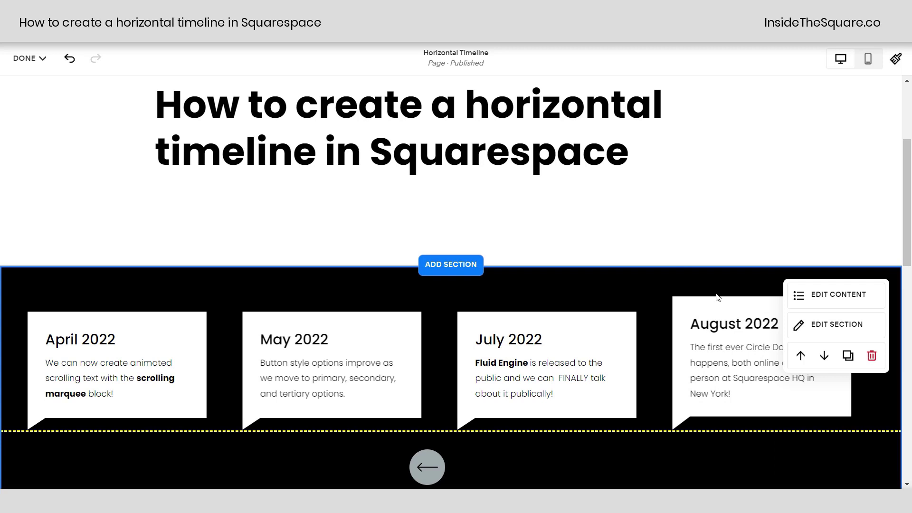
Page back to September 2021, briefly try stretched cards, then return Position to bottom and open DONE.
left_click(427, 468)
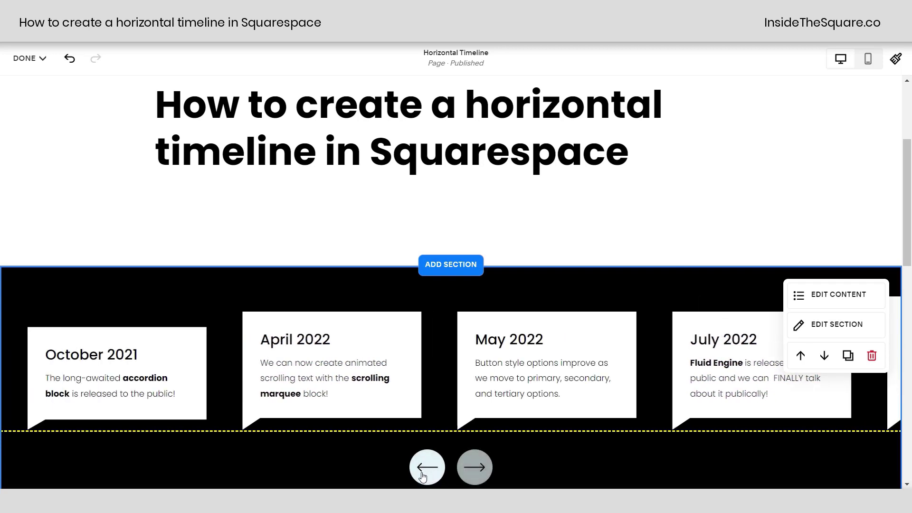
left_click(427, 468)
left_click(431, 472)
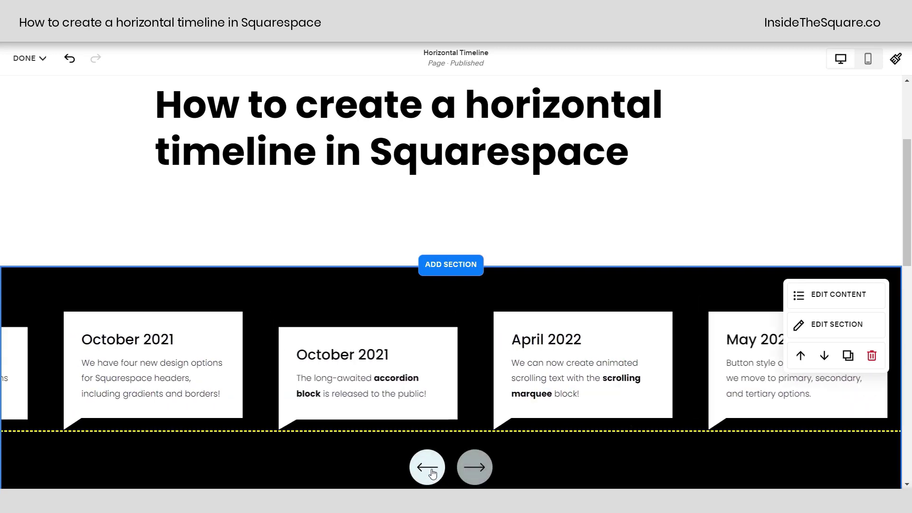
left_click(827, 294)
scroll(784, 461, "down", 1)
left_click(785, 461)
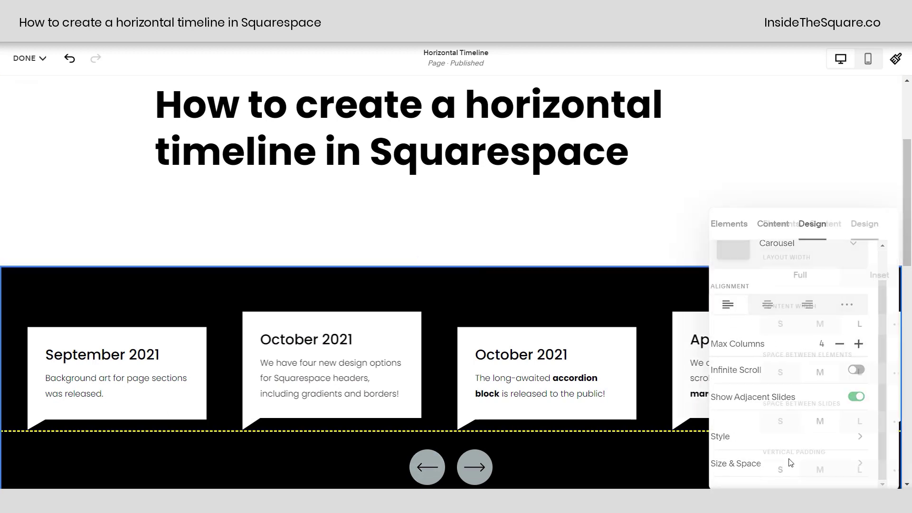
scroll(770, 452, "down", 1)
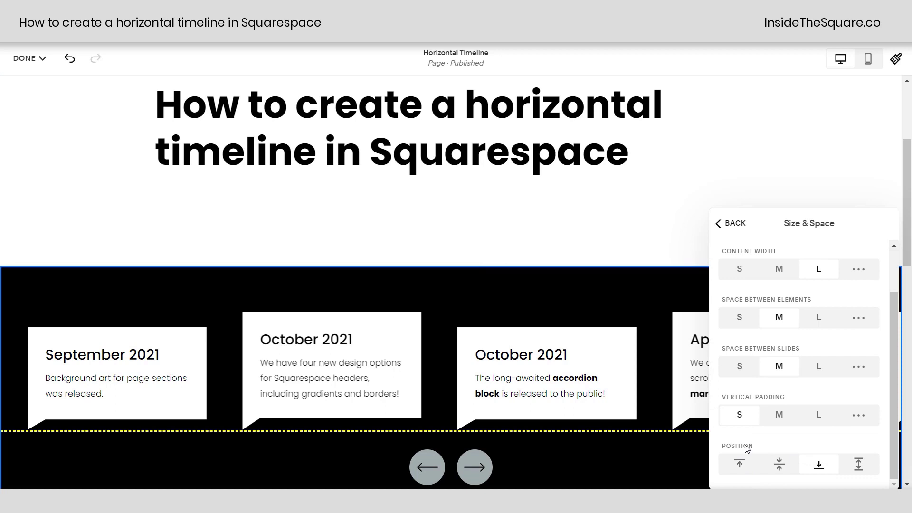
left_click(861, 466)
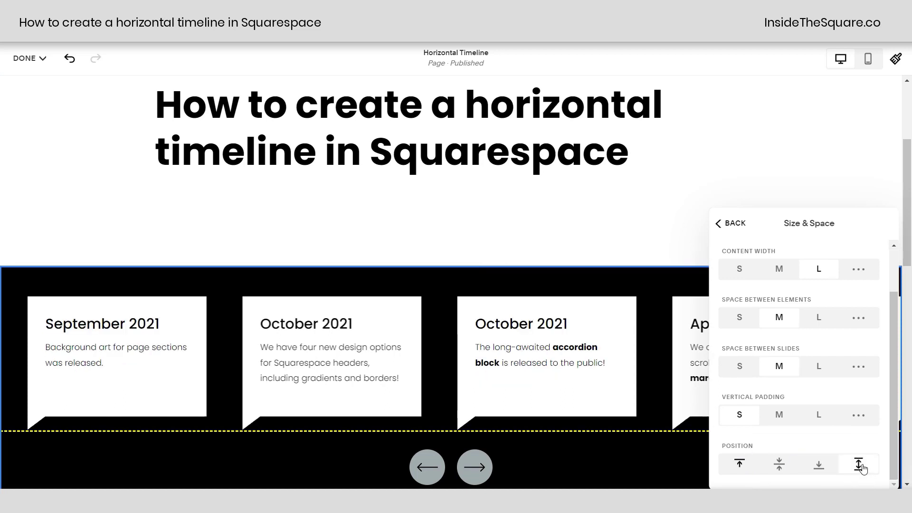
left_click(818, 468)
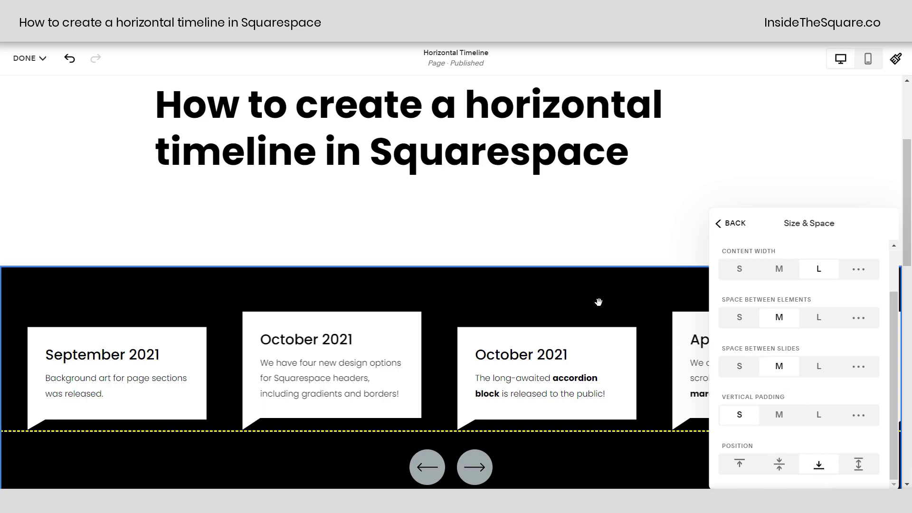
left_click(26, 58)
Choose Save from the DONE menu to publish the timeline page and exit the editor.
left_click(37, 96)
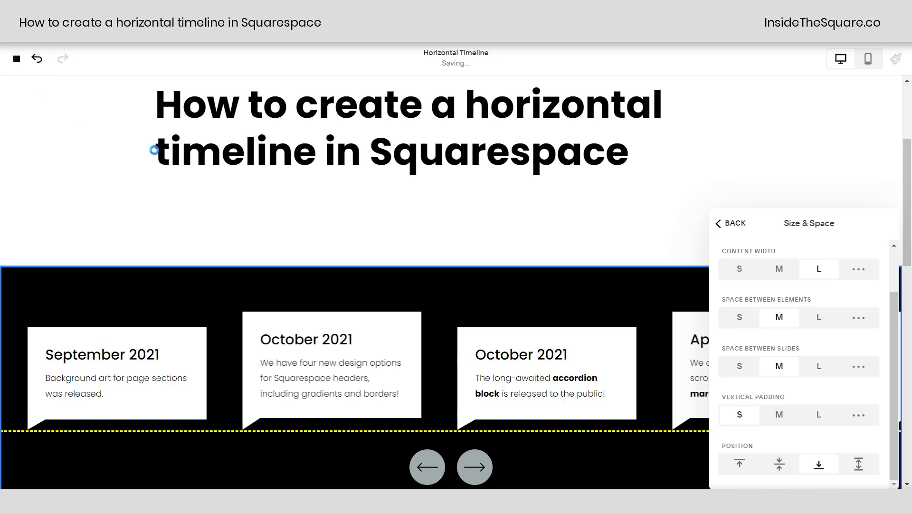